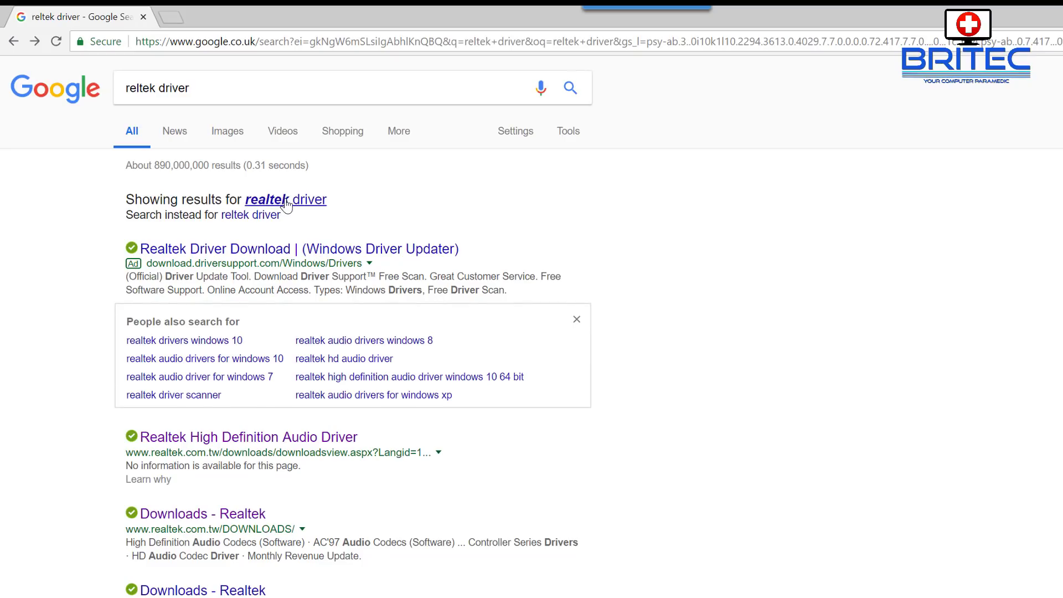
Search for the corrected term "realtek driver", open the Realtek High Definition Audio Driver result and accept the download terms
{"action": "left_click", "coordinate": [285, 203]}
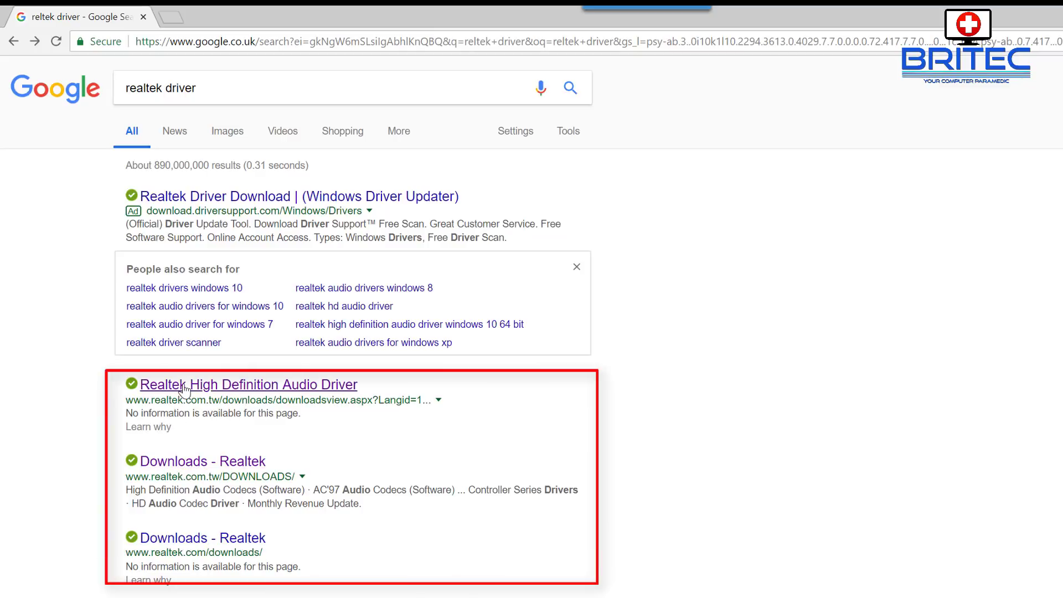
{"action": "left_click", "coordinate": [233, 391]}
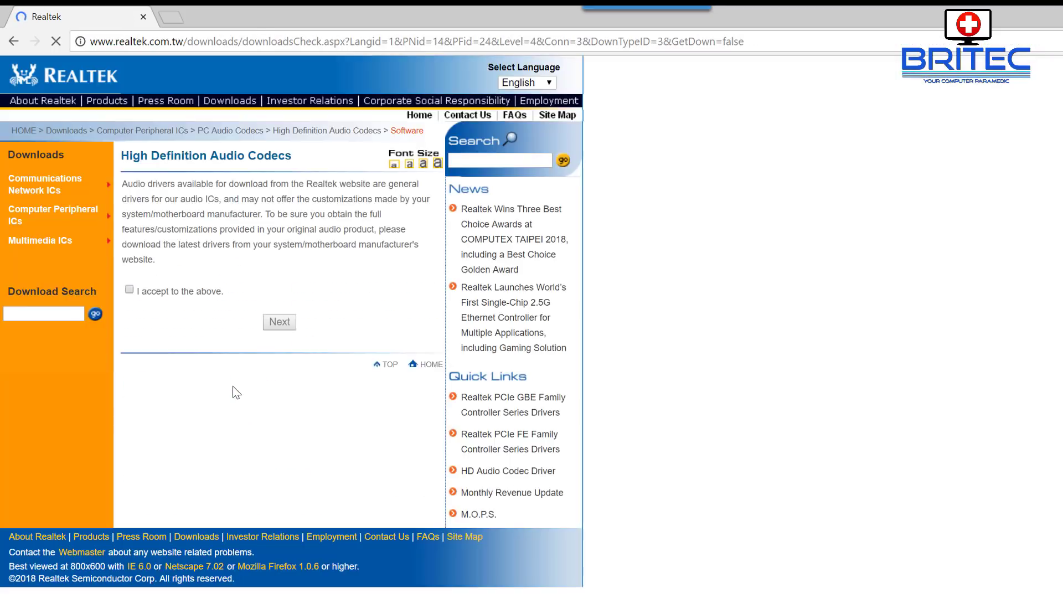
{"action": "left_click", "coordinate": [129, 290]}
{"action": "left_click", "coordinate": [278, 322]}
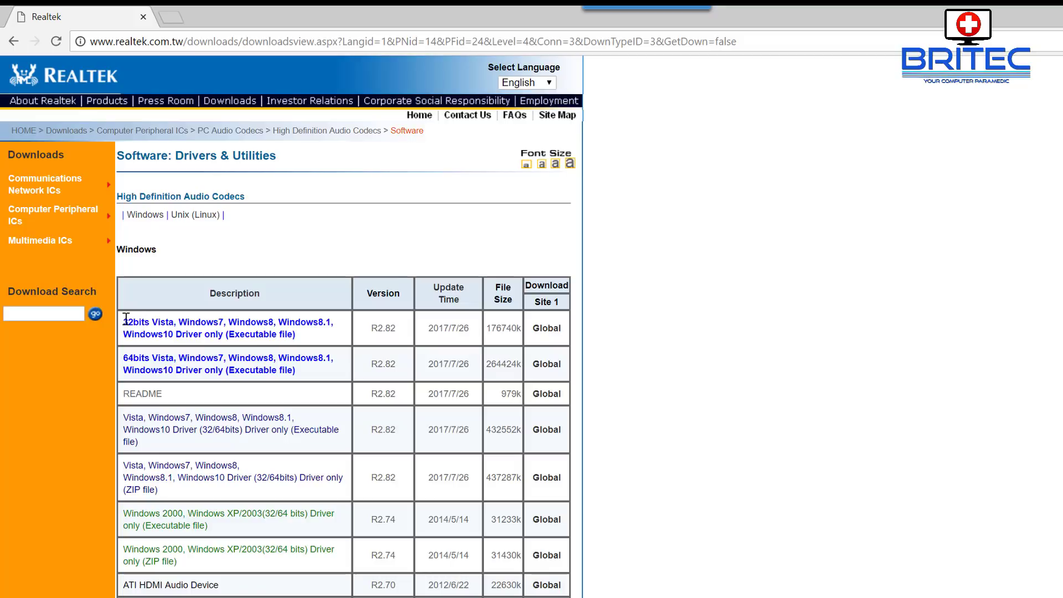
Compare the 32bits and 64bits driver entries and choose the Global download for the 64bits Vista to Windows10 executable
{"action": "left_click_drag", "start_coordinate": [122, 320], "coordinate": [185, 320]}
{"action": "left_click_drag", "start_coordinate": [123, 358], "coordinate": [226, 358]}
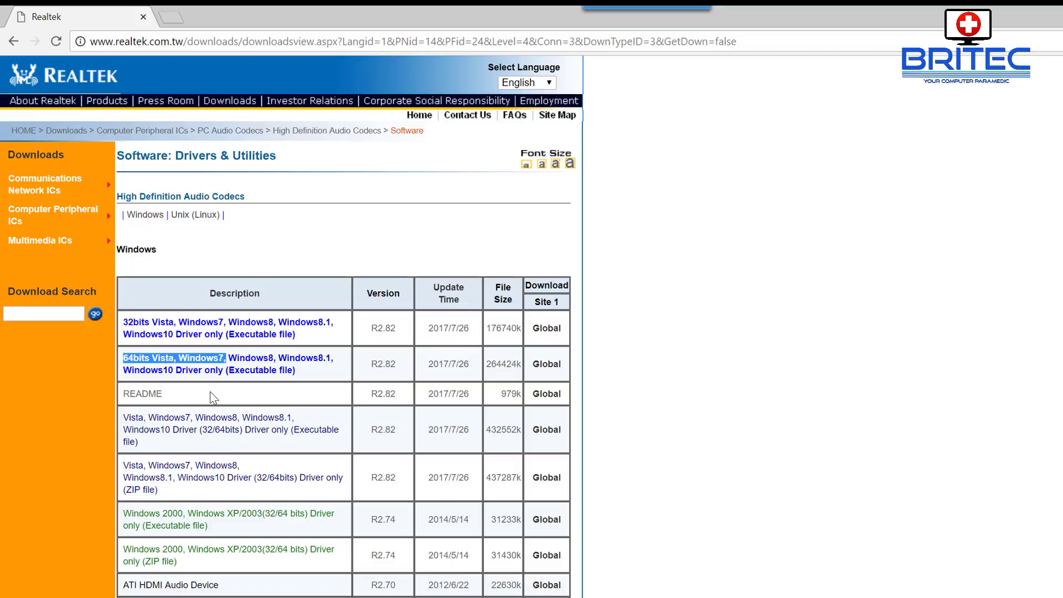
{"action": "left_click", "coordinate": [224, 370]}
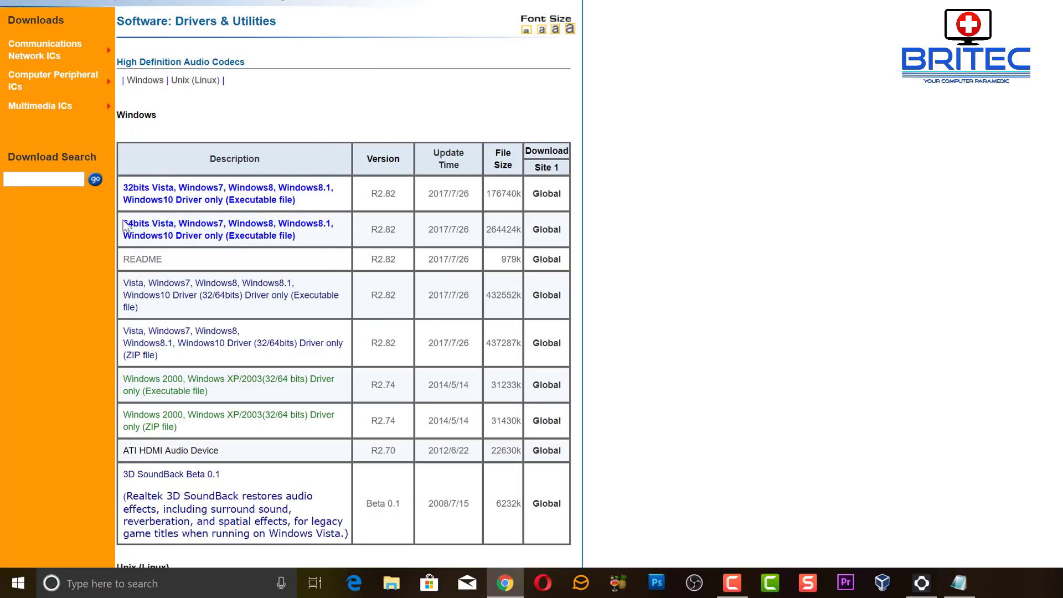
{"action": "left_click_drag", "start_coordinate": [125, 224], "coordinate": [224, 224]}
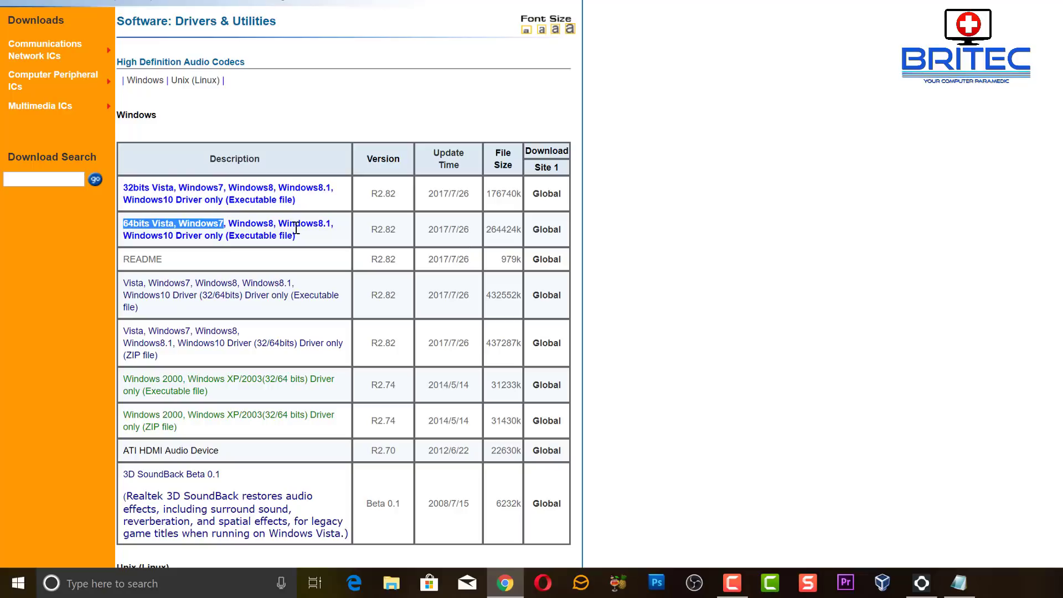
{"action": "left_click", "coordinate": [546, 229]}
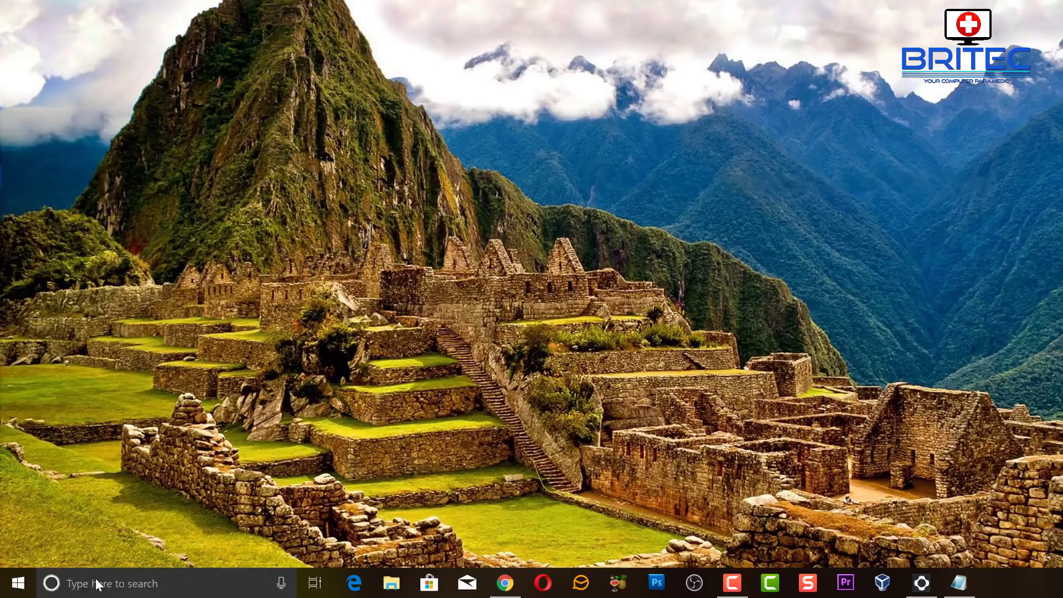
Find System Information with "msinfo", check the system manufacturer and model, and close it
{"action": "left_click", "coordinate": [98, 584]}
{"action": "type", "text": "msinfo"}
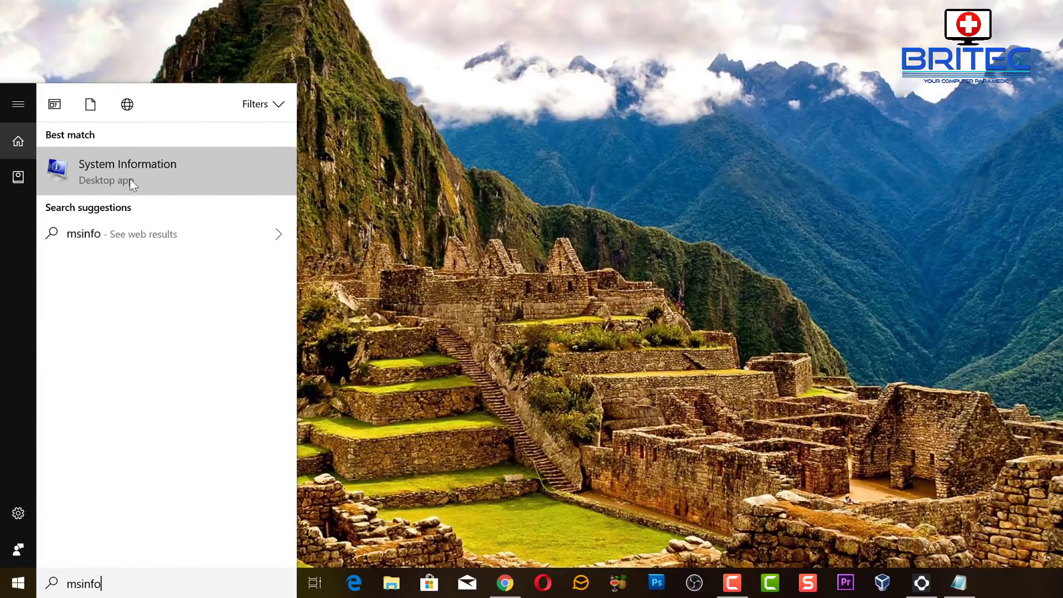
{"action": "left_click", "coordinate": [151, 171]}
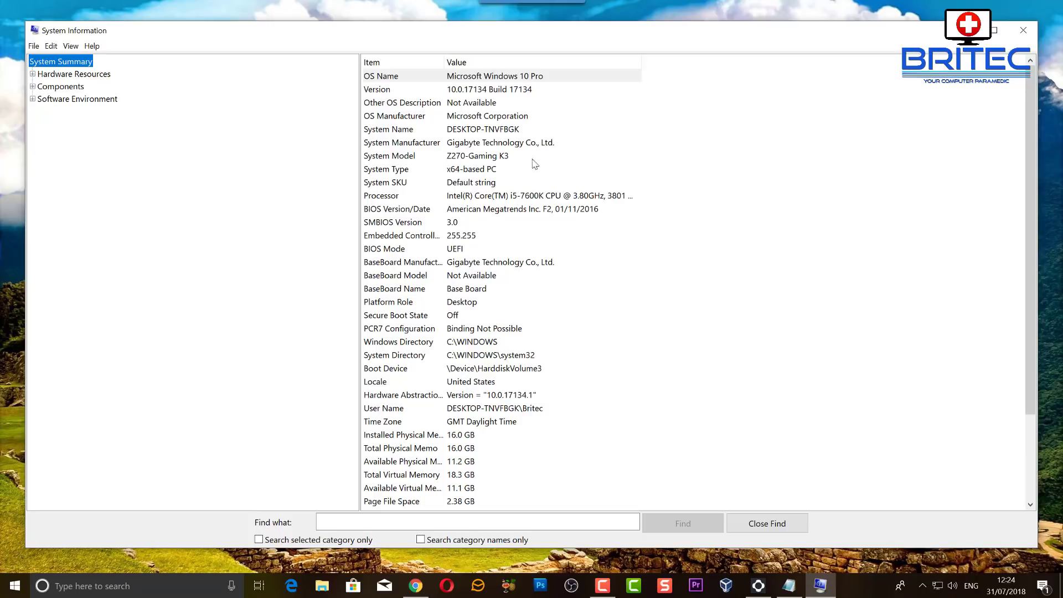
{"action": "left_click", "coordinate": [1023, 30]}
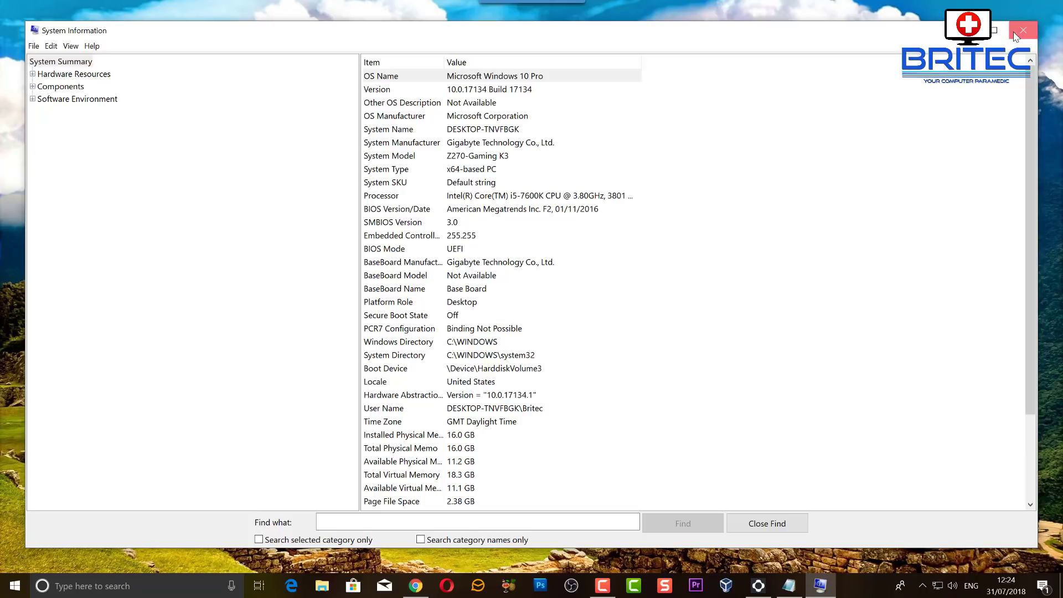
Switch to Chrome, open the GIGABYTE GA-Z270-Gaming 3 (rev. 1.0) product page in a maximized window and go to its Support section
{"action": "left_click", "coordinate": [423, 586]}
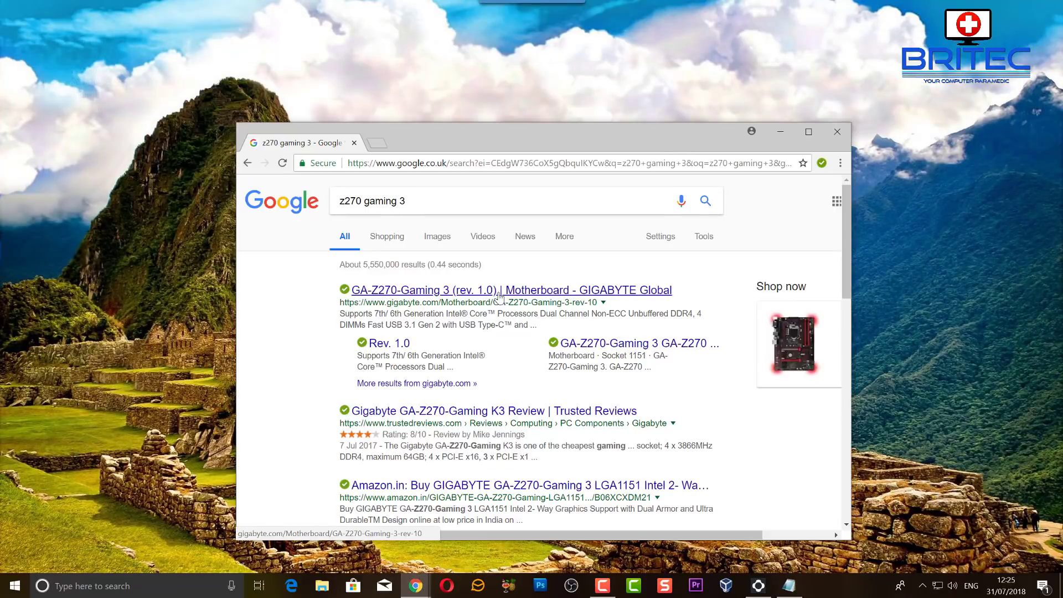
{"action": "left_click", "coordinate": [518, 288]}
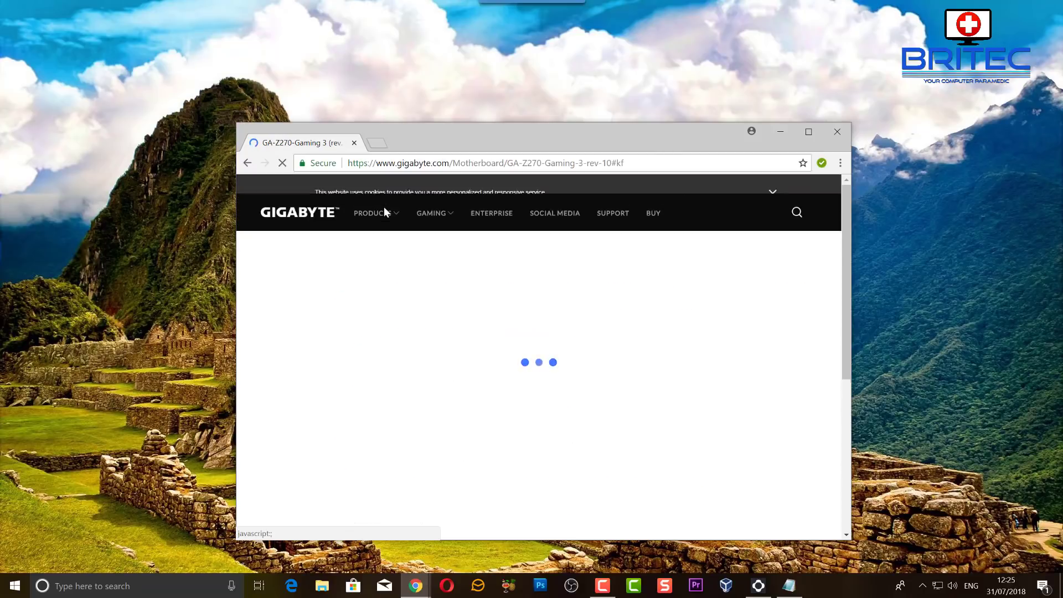
{"action": "left_click", "coordinate": [247, 163]}
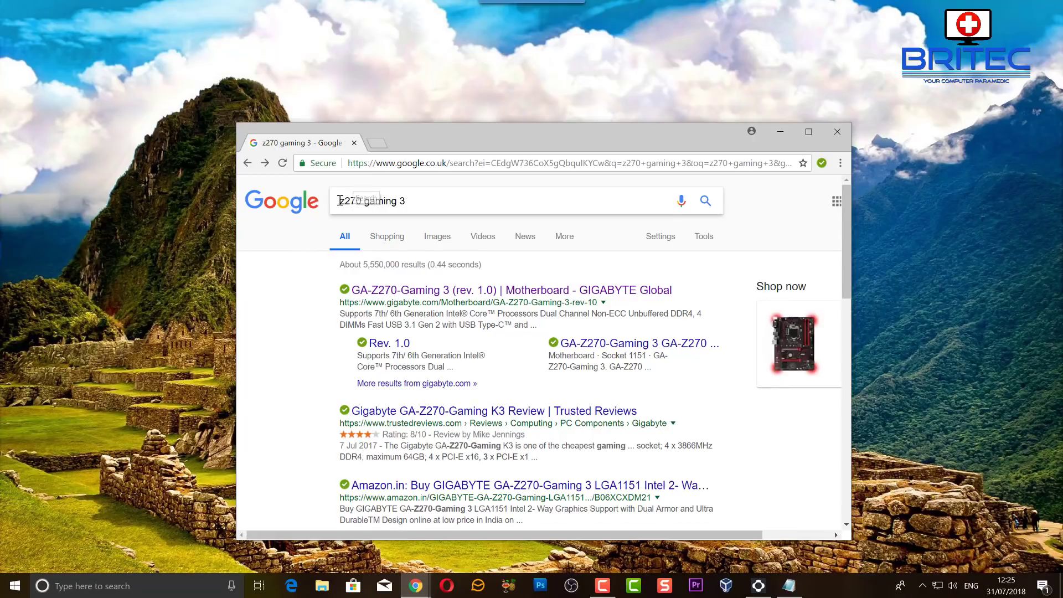
{"action": "left_click", "coordinate": [605, 282]}
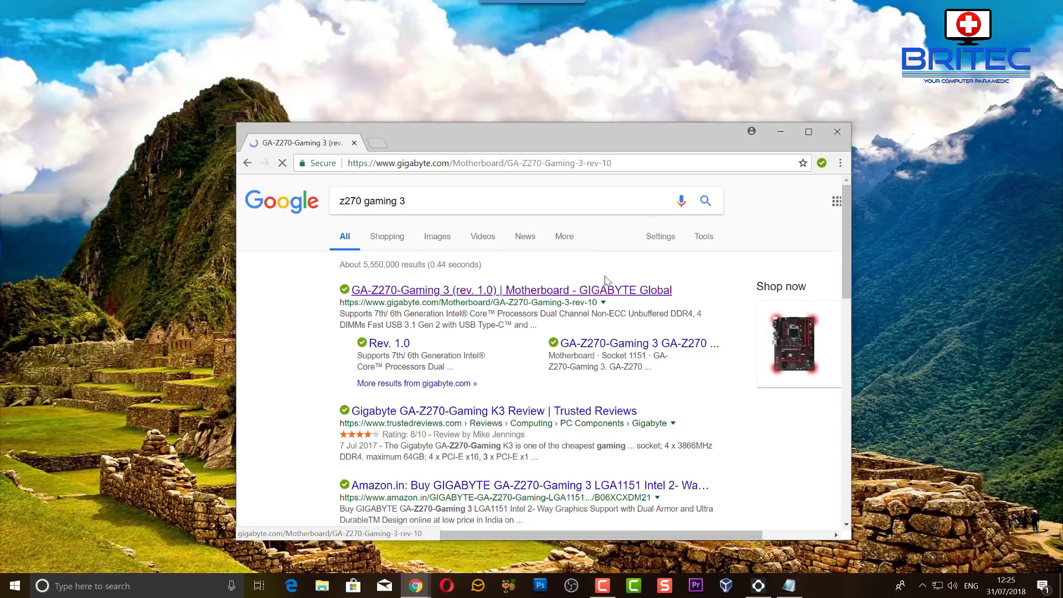
{"action": "left_click", "coordinate": [808, 131]}
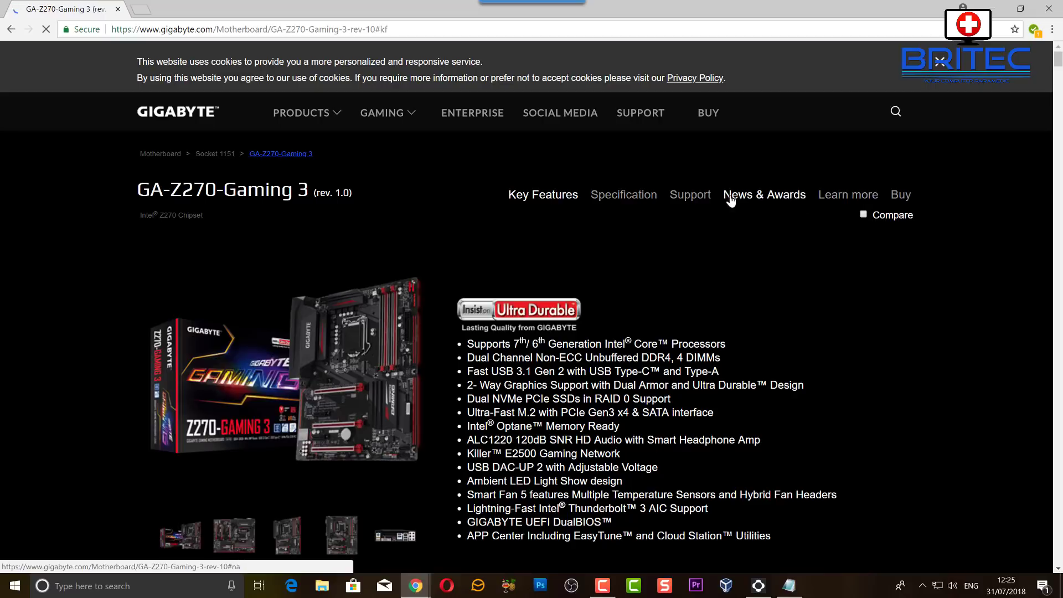
{"action": "left_click", "coordinate": [694, 200]}
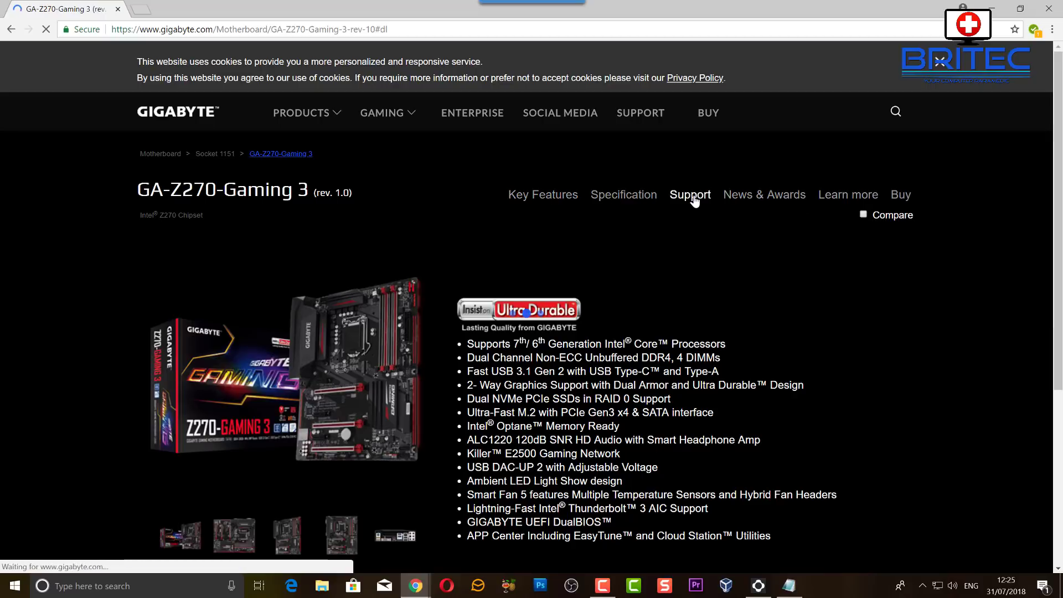
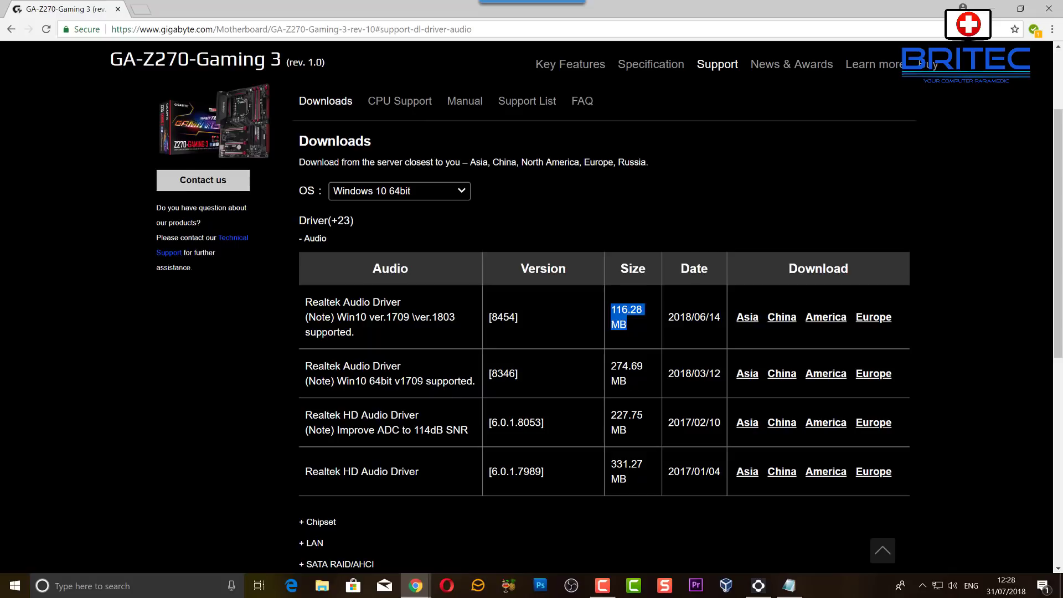
Compare the supported Windows 10 versions of the Realtek audio drivers with the installed version in the Windows specifications
{"action": "left_click_drag", "start_coordinate": [426, 381], "coordinate": [405, 381]}
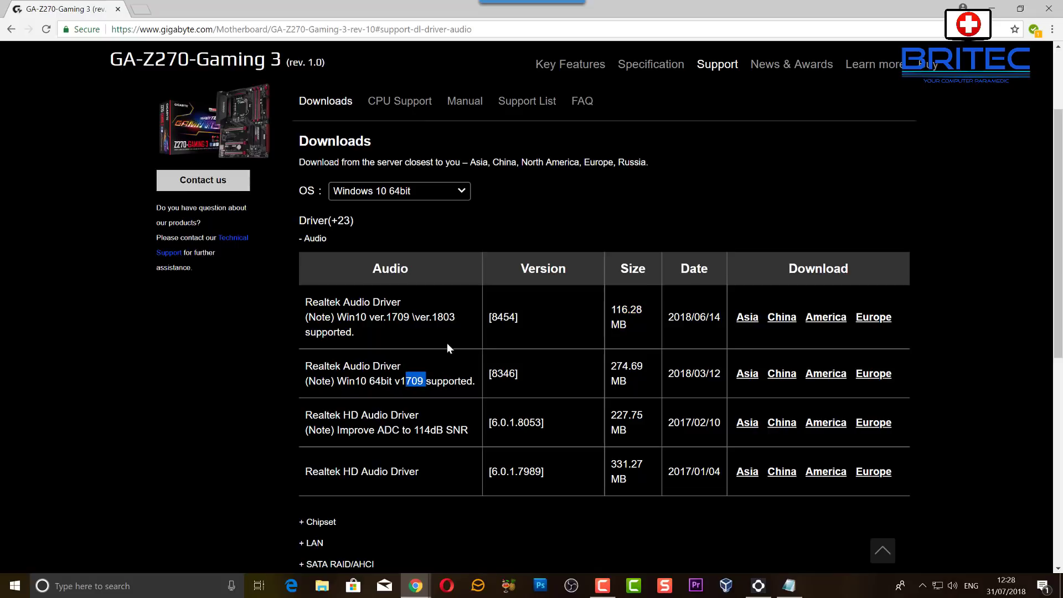
{"action": "left_click_drag", "start_coordinate": [447, 347], "coordinate": [446, 314]}
{"action": "left_click", "coordinate": [446, 314]}
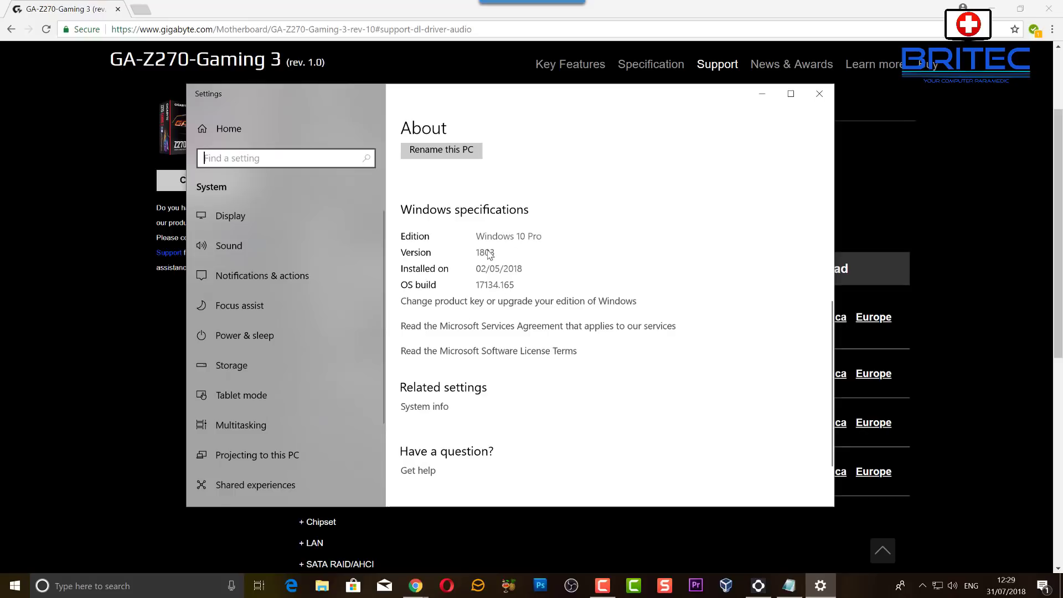
{"action": "left_click", "coordinate": [819, 94]}
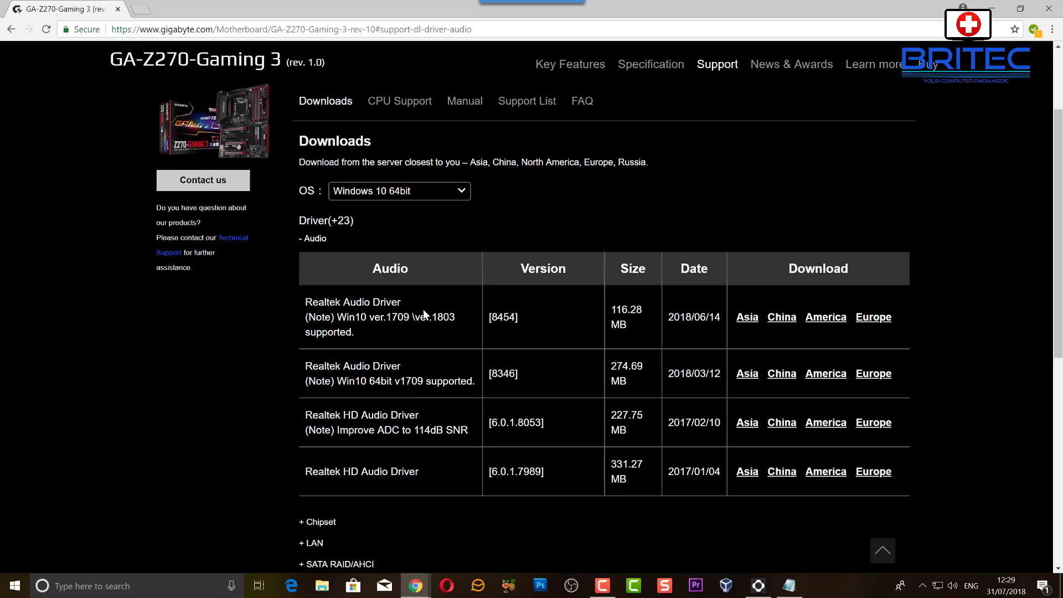
Download the Realtek Audio Driver [8454] for Win10 ver.1803 from the Europe server and open the downloaded zip
{"action": "left_click_drag", "start_coordinate": [437, 316], "coordinate": [455, 317]}
{"action": "left_click", "coordinate": [871, 327]}
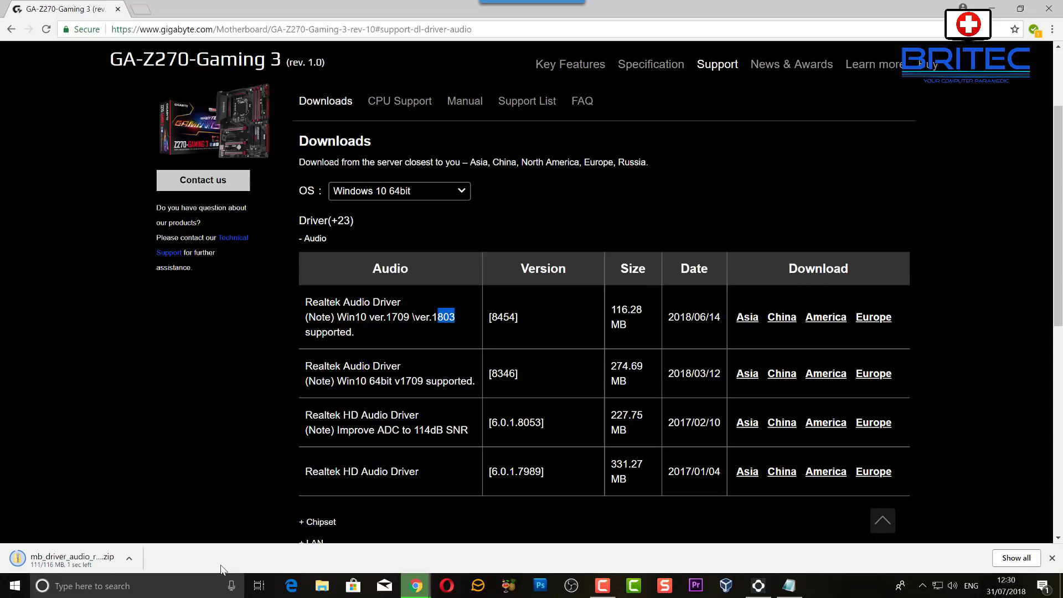
{"action": "left_click", "coordinate": [81, 560]}
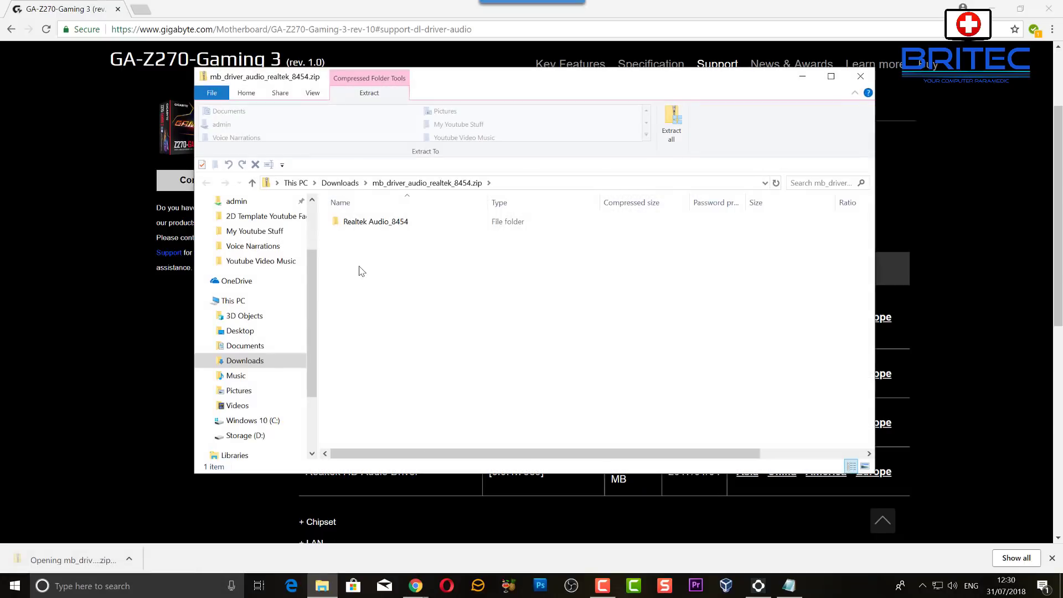
Look through the Realtek Audio_8454 folder inside the zip and return to the archive's root
{"action": "double_click", "coordinate": [376, 222]}
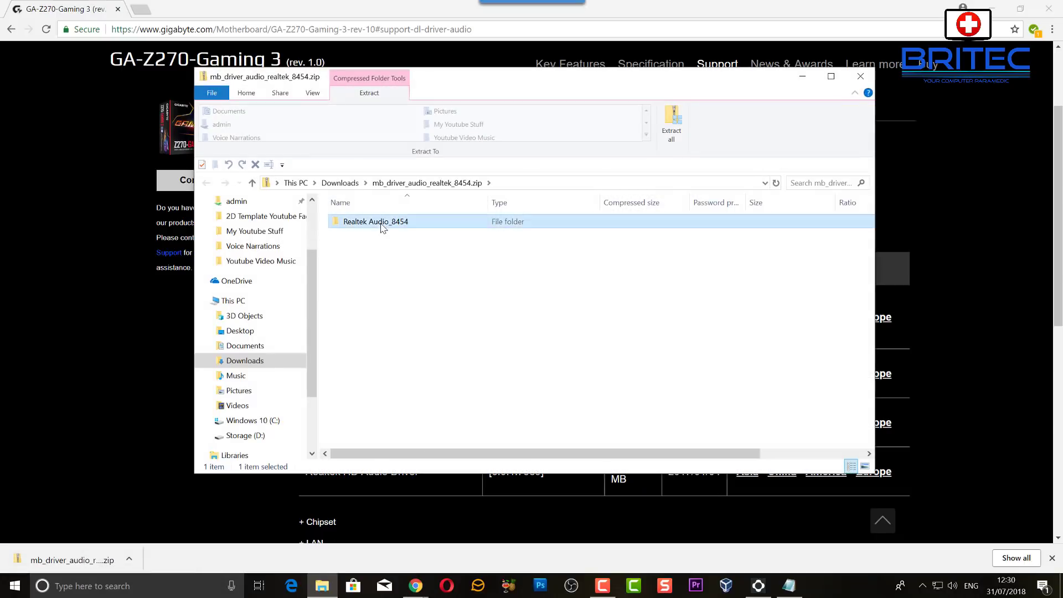
{"action": "scroll", "coordinate": [446, 391], "scroll_direction": "down", "scroll_amount": 9}
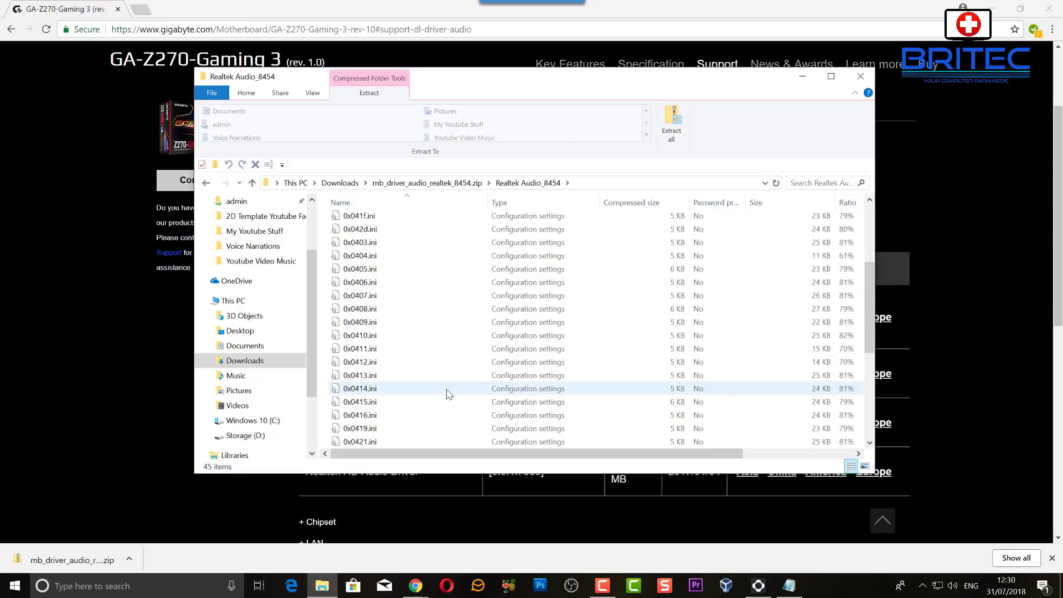
{"action": "scroll", "coordinate": [421, 382], "scroll_direction": "up", "scroll_amount": 5}
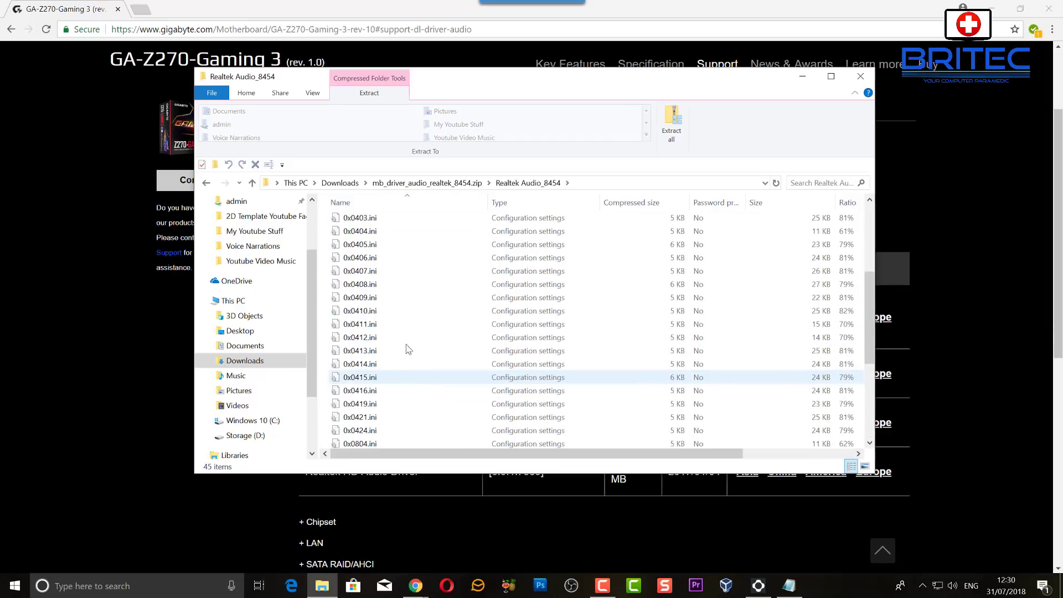
{"action": "left_click", "coordinate": [206, 183]}
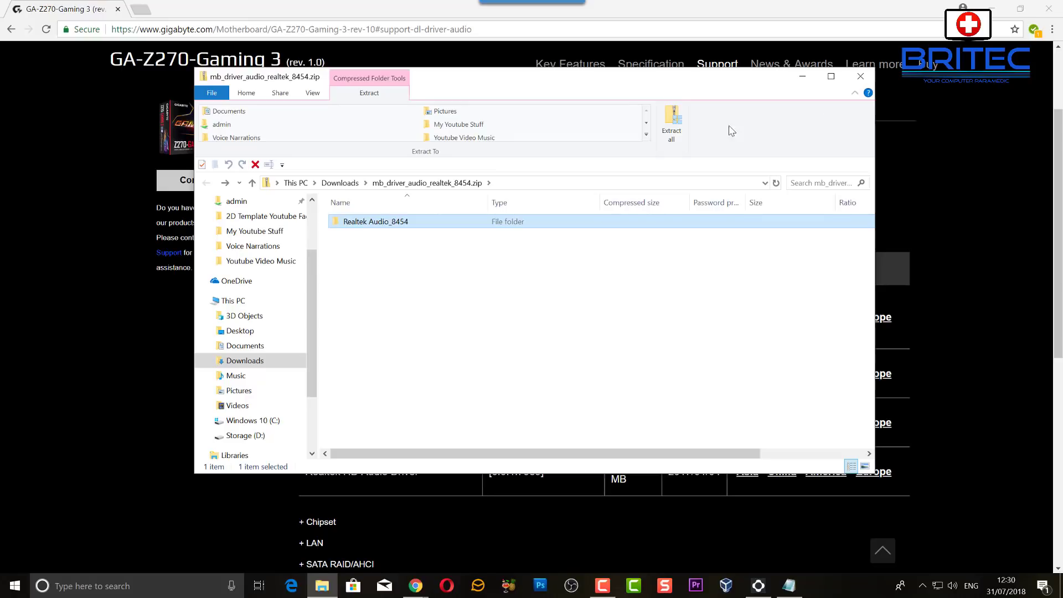
Extract all files of mb_driver_audio_realtek_8454.zip to the Desktop
{"action": "left_click", "coordinate": [672, 126]}
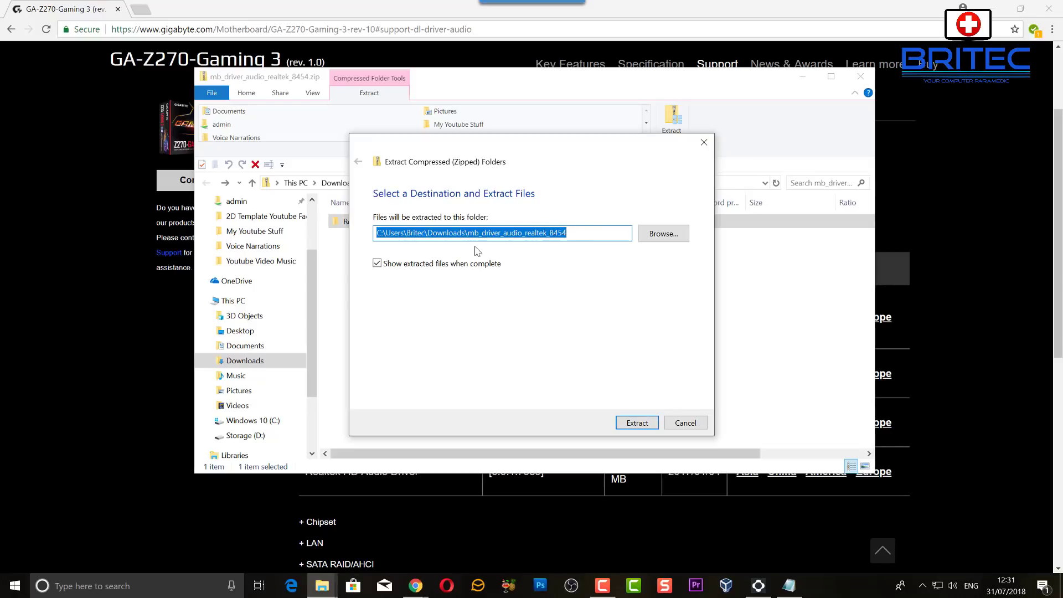
{"action": "left_click", "coordinate": [670, 235]}
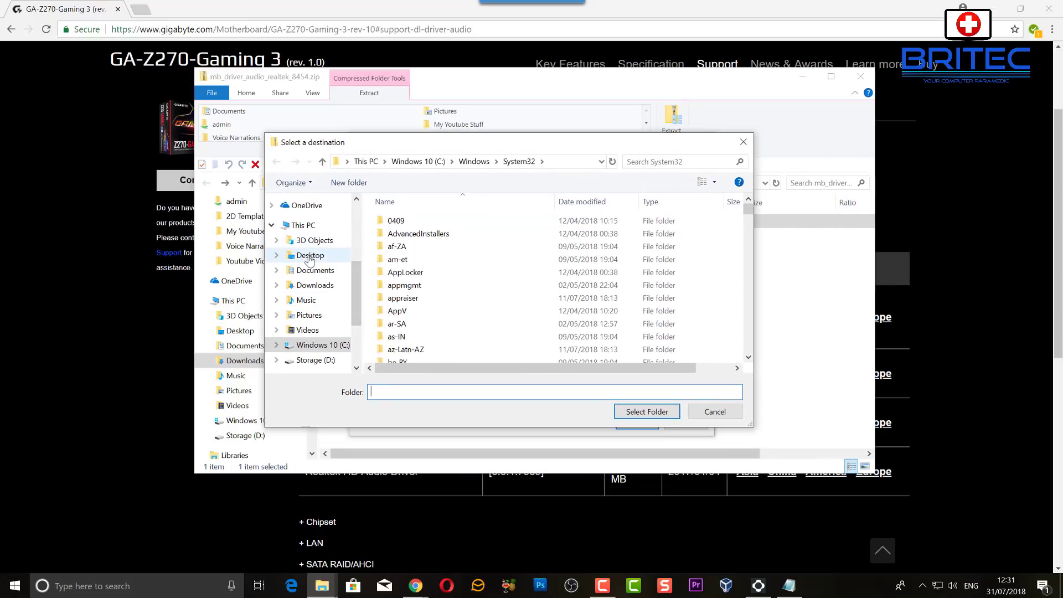
{"action": "left_click", "coordinate": [309, 256]}
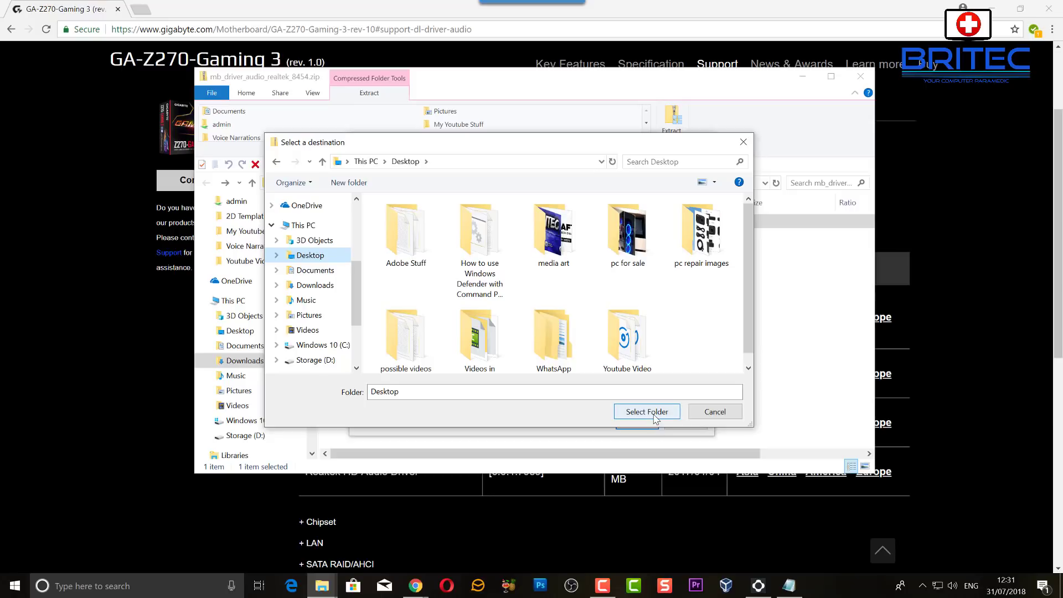
{"action": "left_click", "coordinate": [654, 416]}
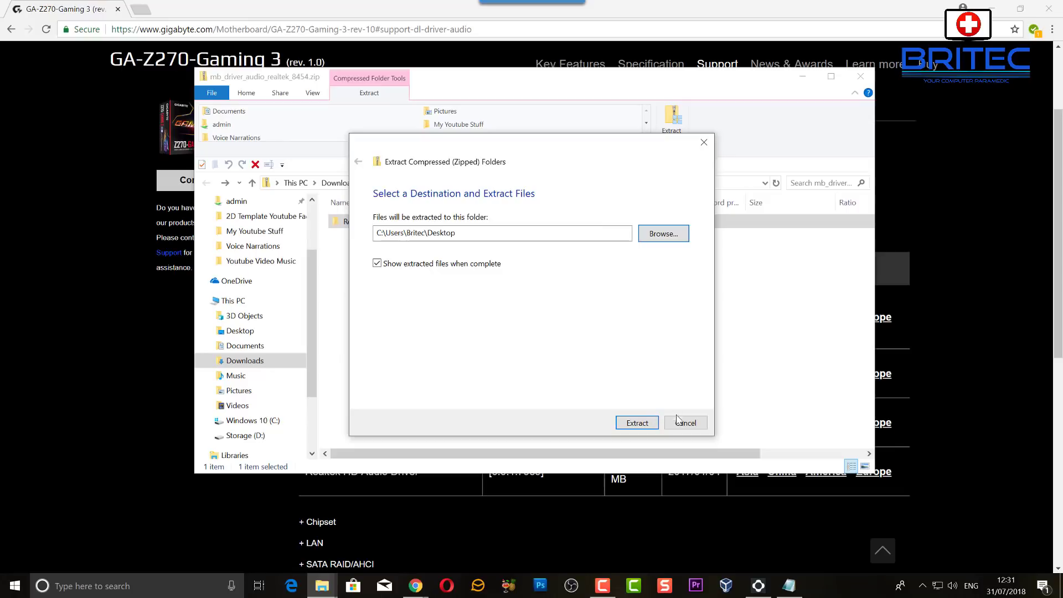
{"action": "left_click", "coordinate": [645, 424]}
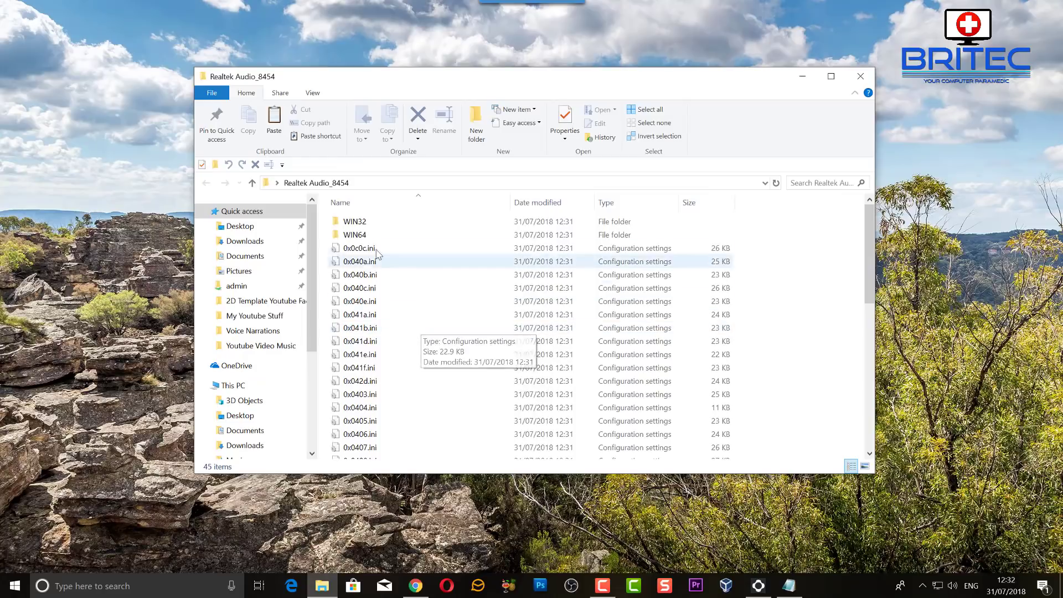
Examine the contents of the extracted WIN64 folder and return to Realtek Audio_8454
{"action": "double_click", "coordinate": [360, 235]}
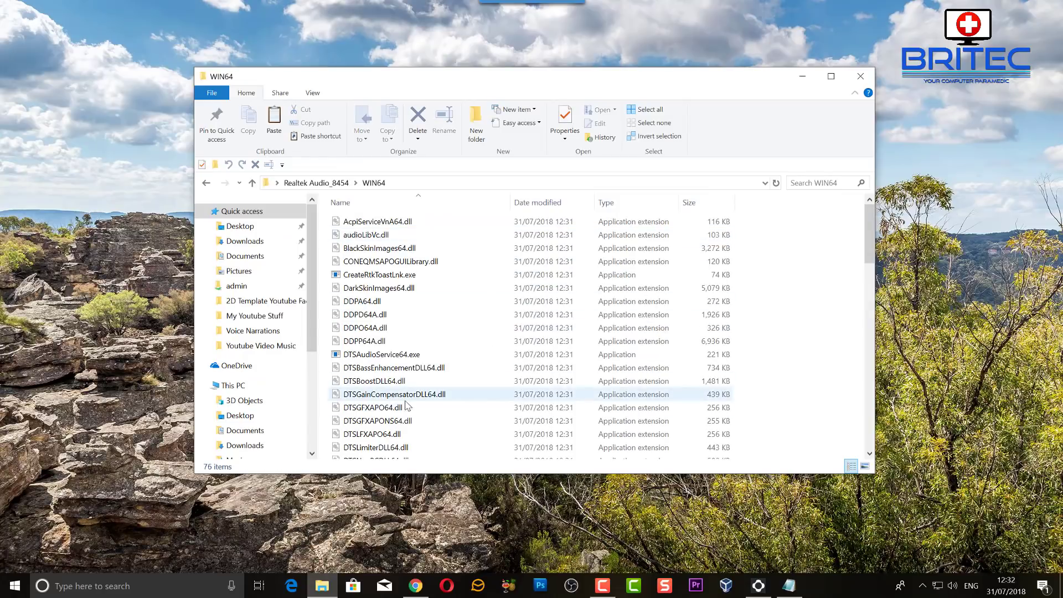
{"action": "scroll", "coordinate": [418, 403], "scroll_direction": "down", "scroll_amount": 15}
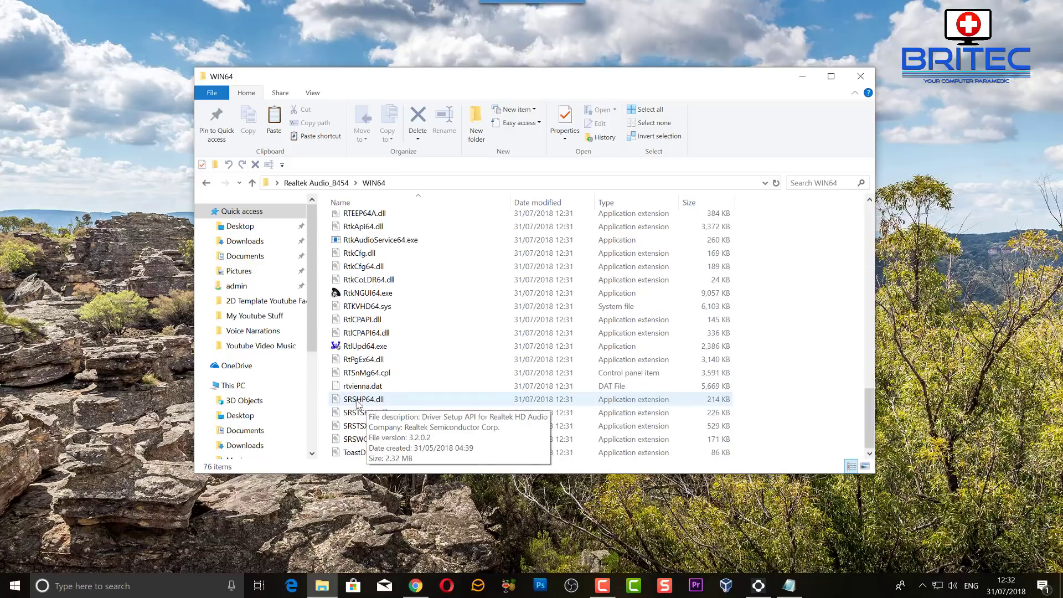
{"action": "scroll", "coordinate": [374, 406], "scroll_direction": "down", "scroll_amount": 2}
{"action": "left_click", "coordinate": [206, 183]}
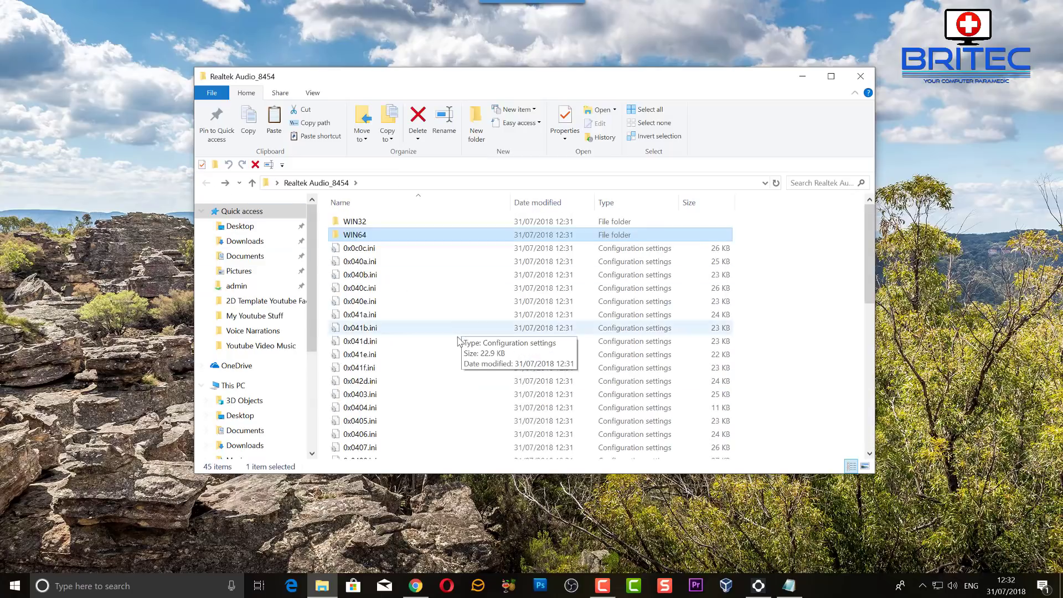
Locate and select Setup.exe in the extracted Realtek Audio_8454 folder
{"action": "scroll", "coordinate": [388, 365], "scroll_direction": "down", "scroll_amount": 9}
{"action": "left_click", "coordinate": [371, 426]}
{"action": "left_click", "coordinate": [347, 387]}
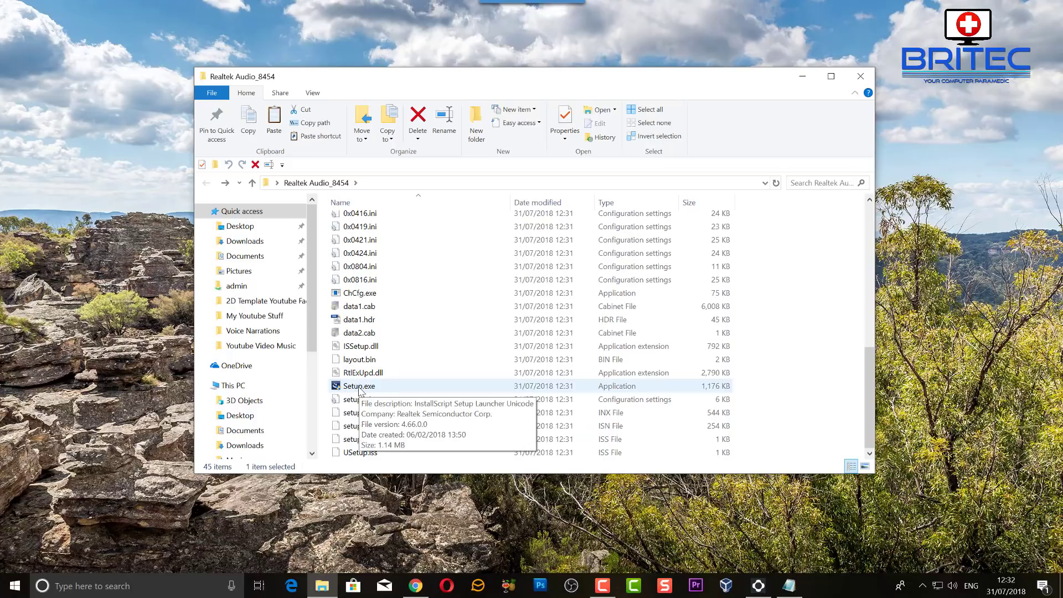
Run Setup.exe from the Realtek Audio_8454 folder and allow it to load the driver in ZoneAlarm
{"action": "left_click", "coordinate": [360, 388]}
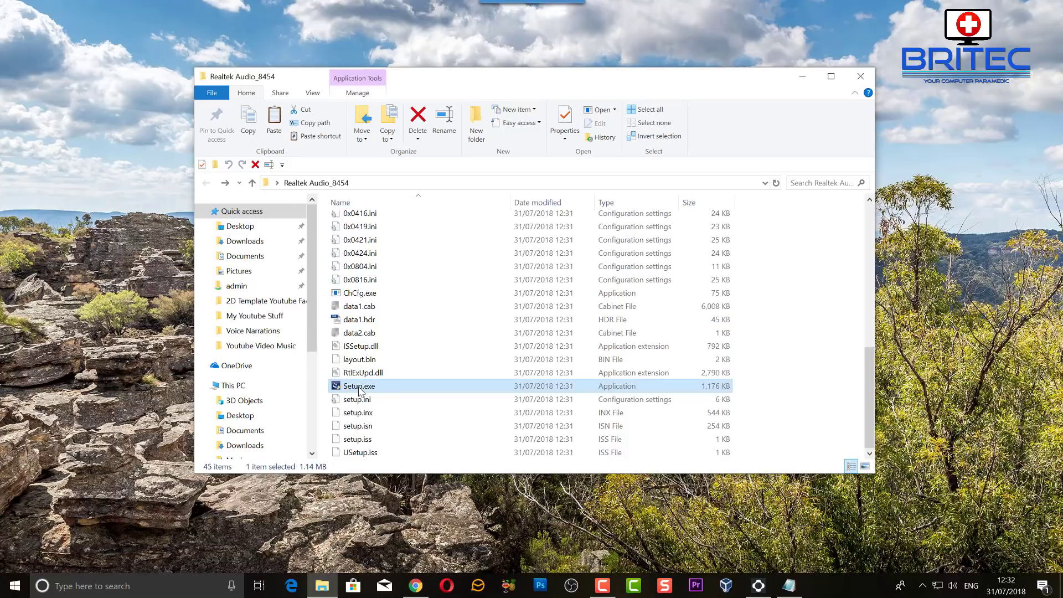
{"action": "double_click", "coordinate": [360, 391]}
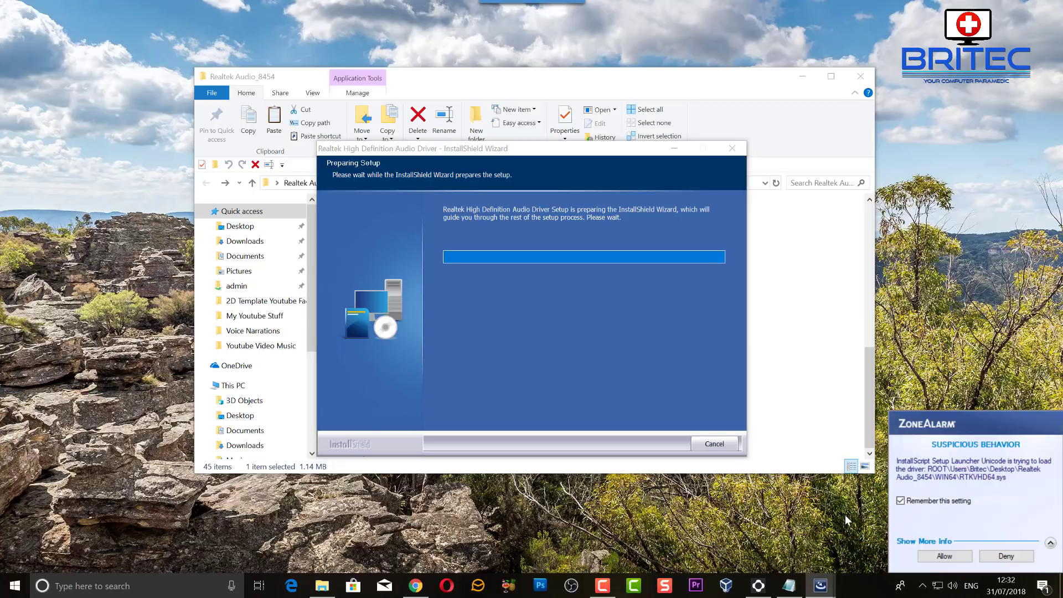
{"action": "left_click", "coordinate": [944, 556]}
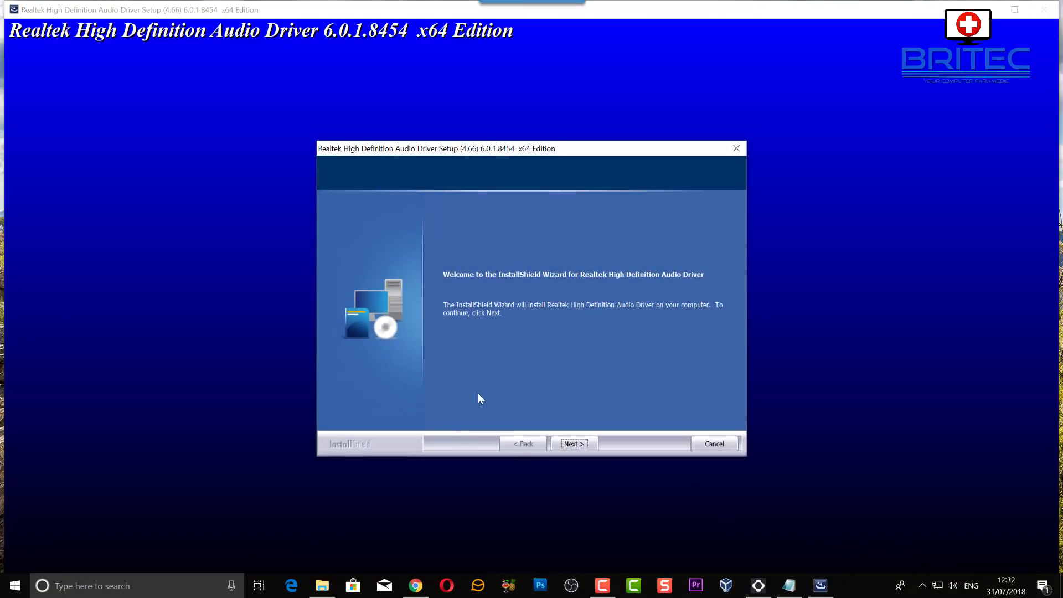
Uninstall the current Realtek audio driver through the setup wizard, allowing it in ZoneAlarm, and restart the computer
{"action": "left_click", "coordinate": [585, 442]}
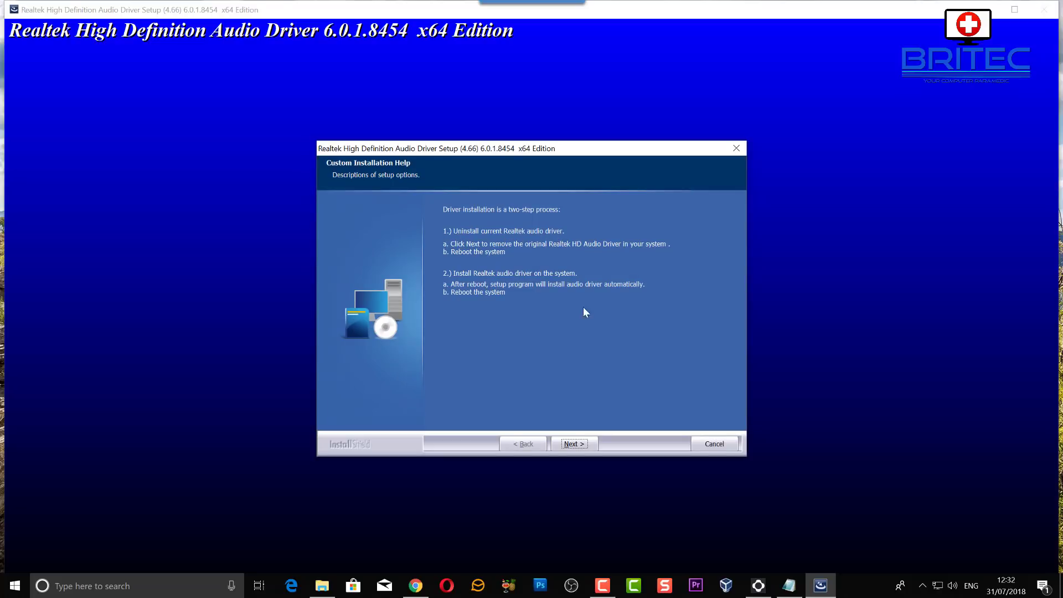
{"action": "left_click", "coordinate": [580, 449]}
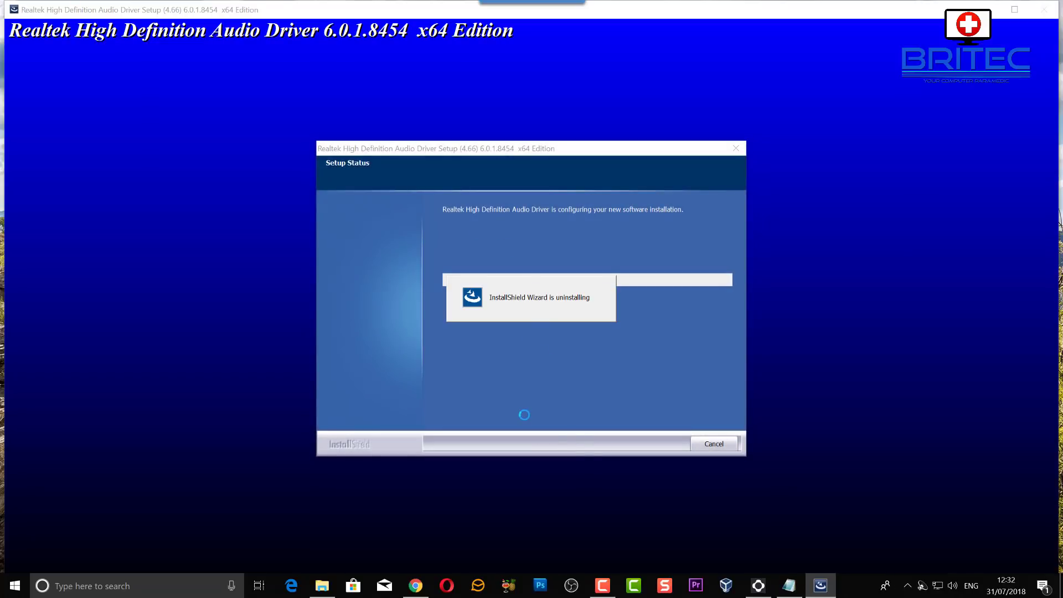
{"action": "left_click", "coordinate": [939, 560]}
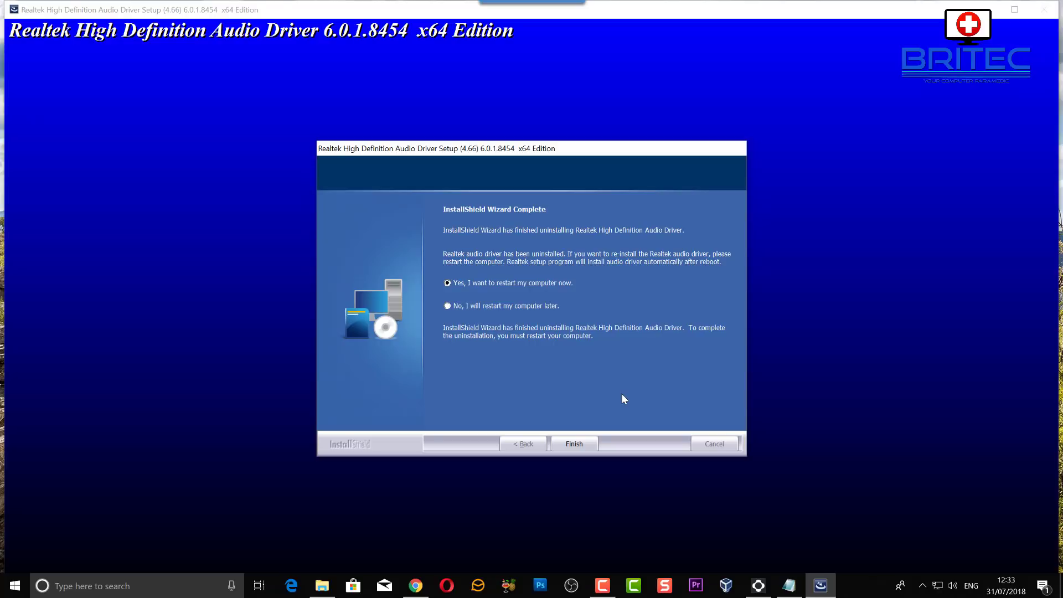
{"action": "key", "text": "Down"}
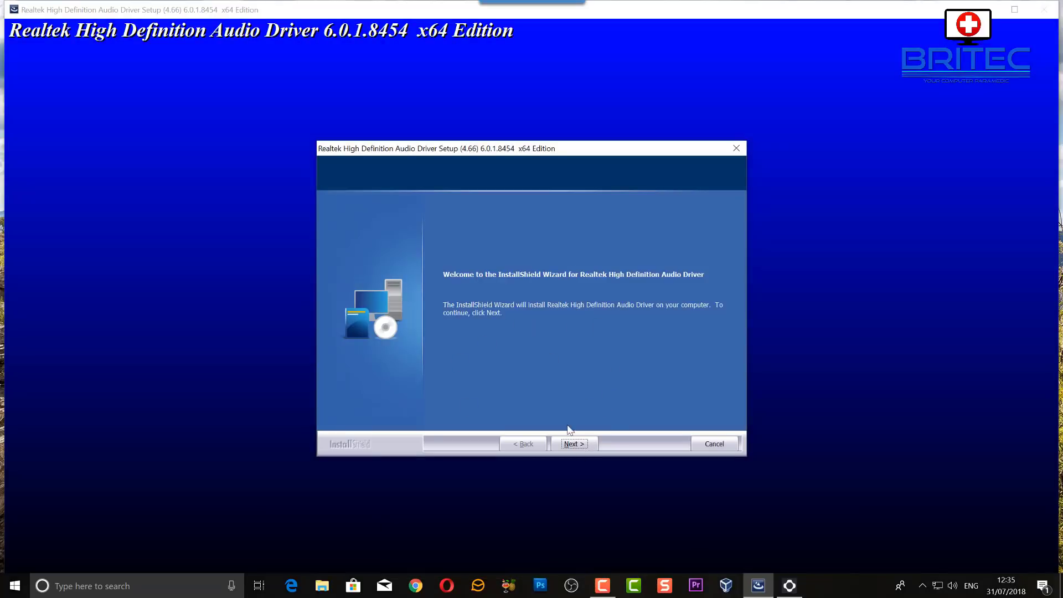
Install Realtek High Definition Audio Driver 6.0.1.8454 with the resumed wizard and allow its driver loading in ZoneAlarm
{"action": "left_click", "coordinate": [576, 444]}
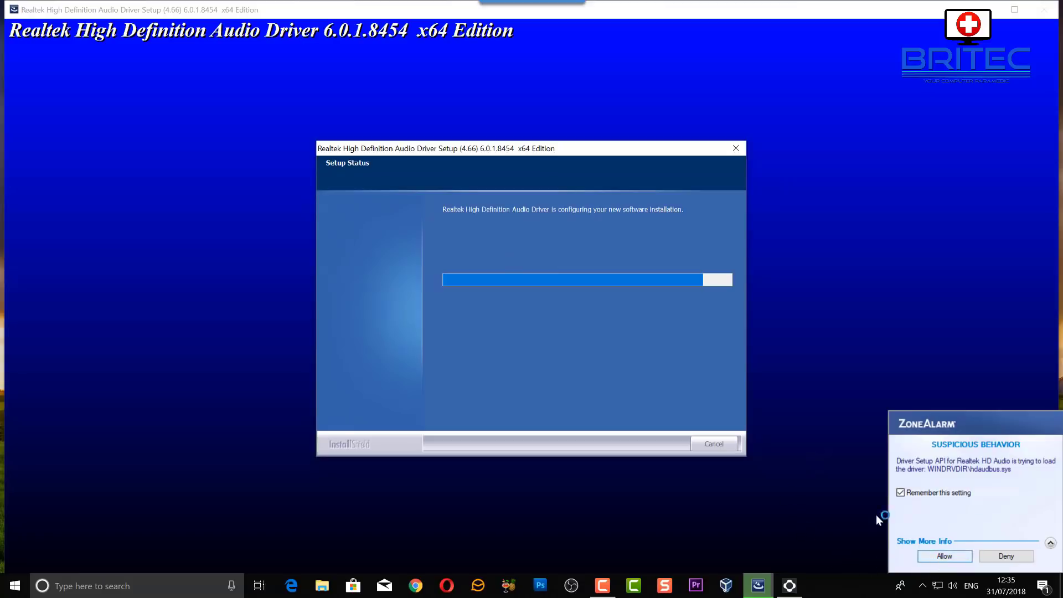
{"action": "left_click", "coordinate": [943, 556]}
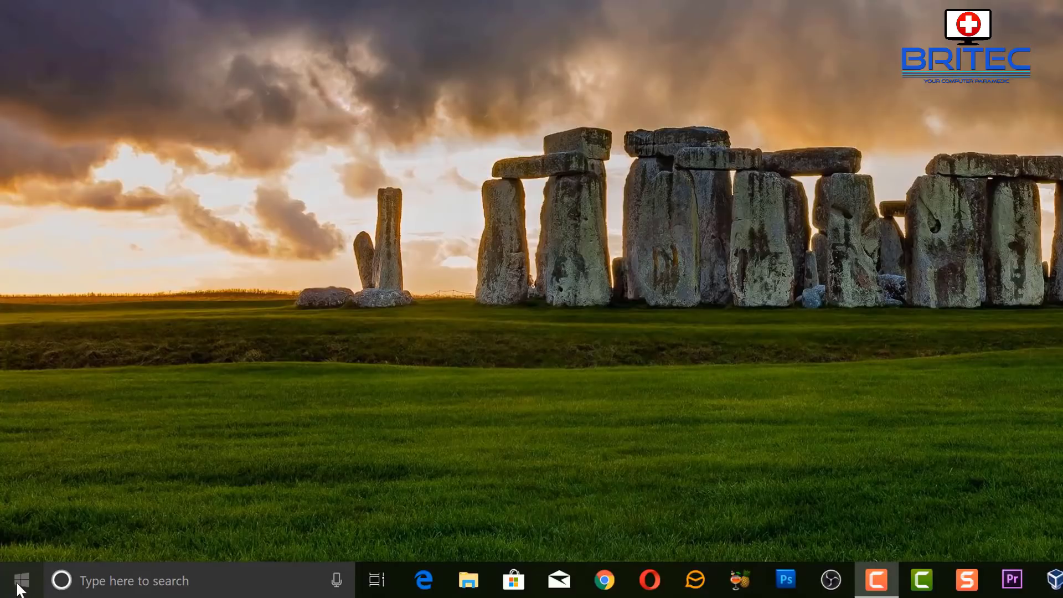
Check the general properties of Speakers (Realtek High Definition Audio) under Audio inputs and outputs in Device Manager
{"action": "right_click", "coordinate": [18, 584]}
{"action": "left_click", "coordinate": [81, 194]}
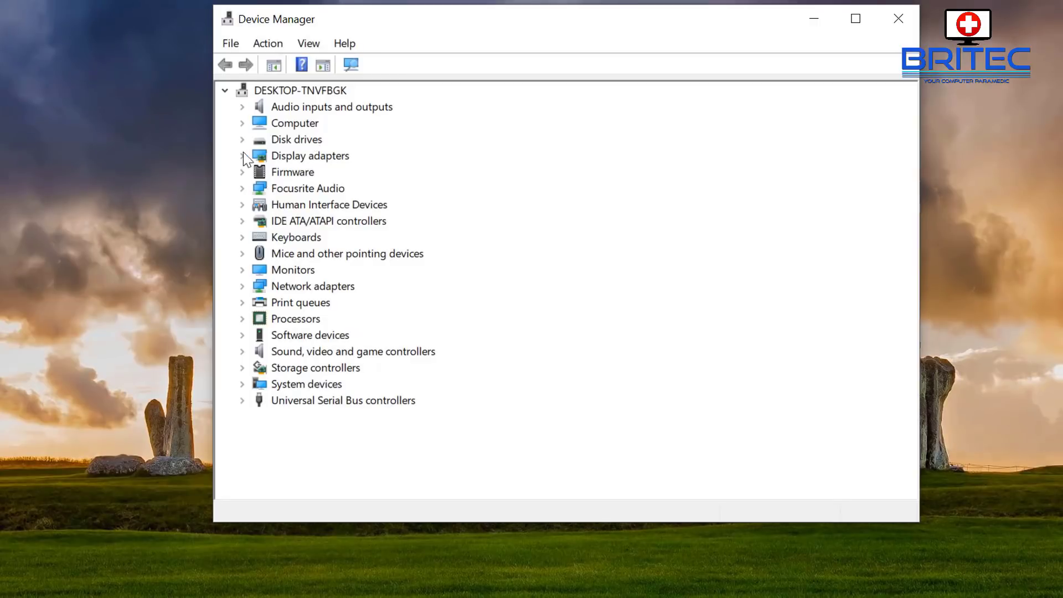
{"action": "left_click", "coordinate": [242, 106]}
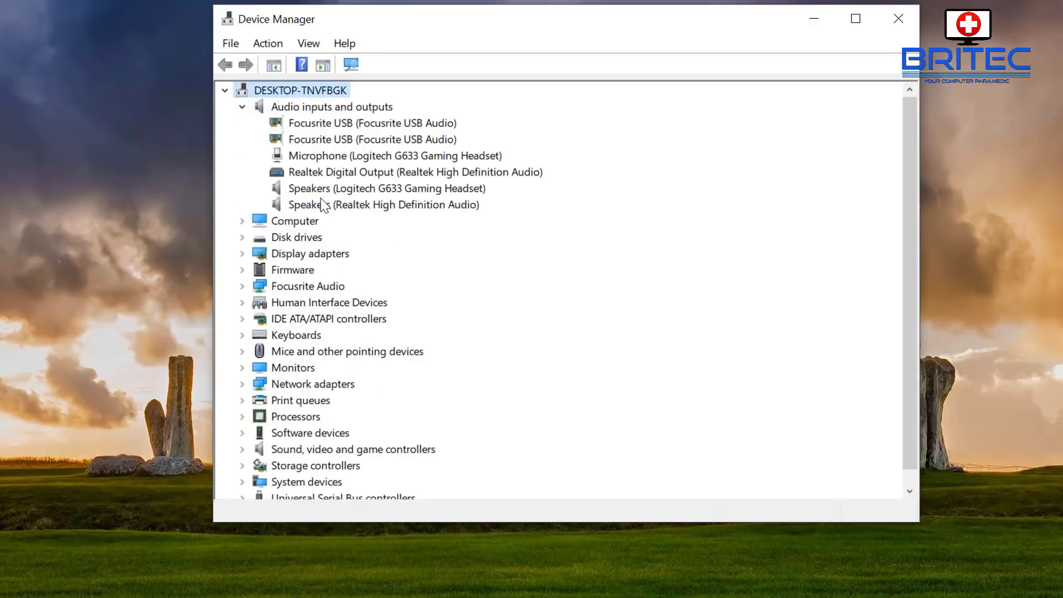
{"action": "left_click", "coordinate": [356, 208]}
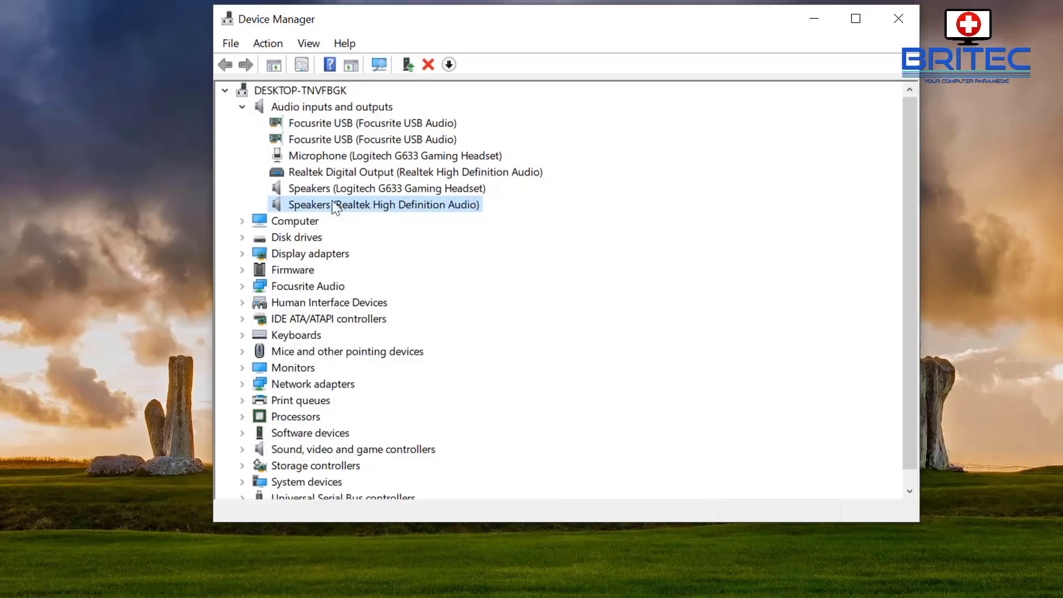
{"action": "right_click", "coordinate": [395, 206]}
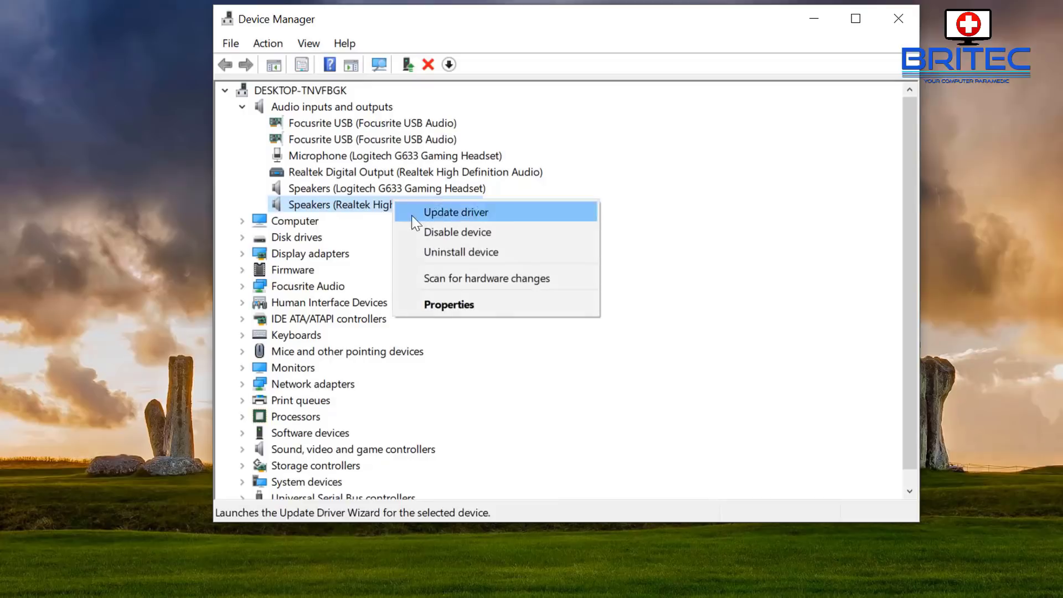
{"action": "left_click", "coordinate": [441, 304]}
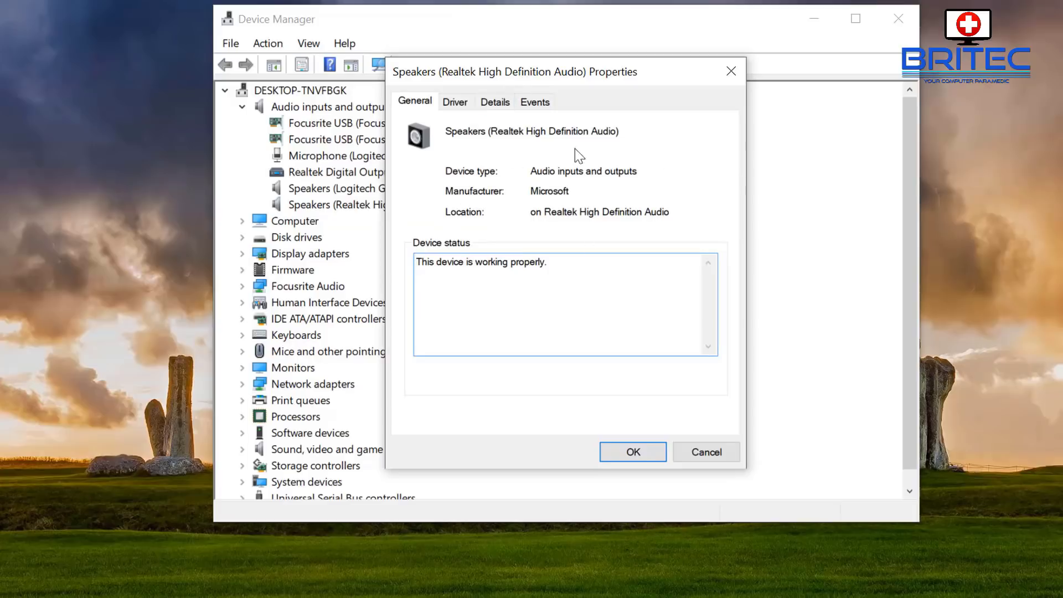
{"action": "left_click", "coordinate": [725, 458]}
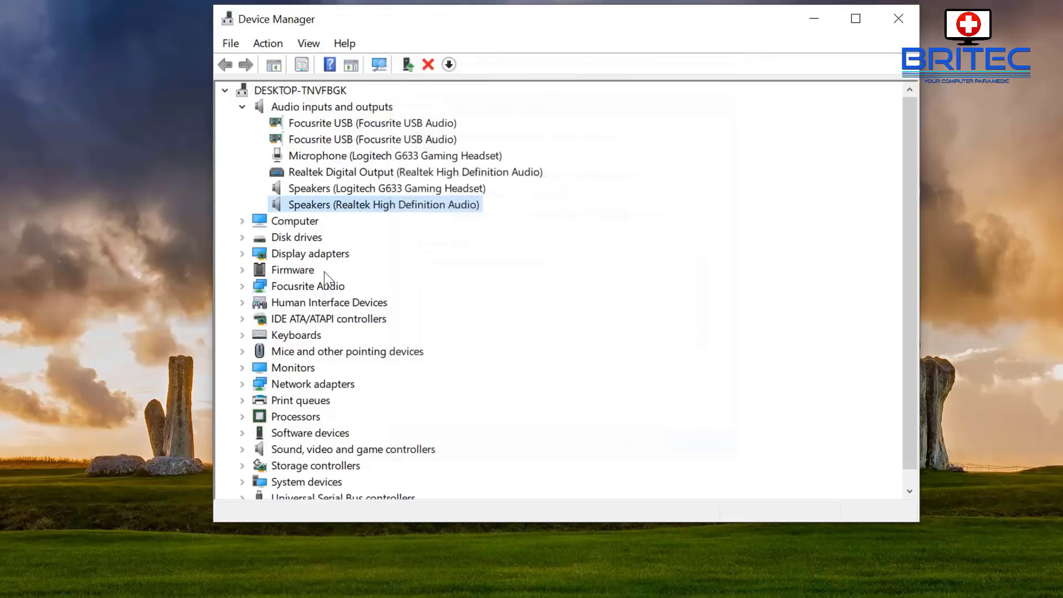
Examine the driver information and driver options of Speakers (Realtek High Definition Audio)
{"action": "right_click", "coordinate": [402, 209]}
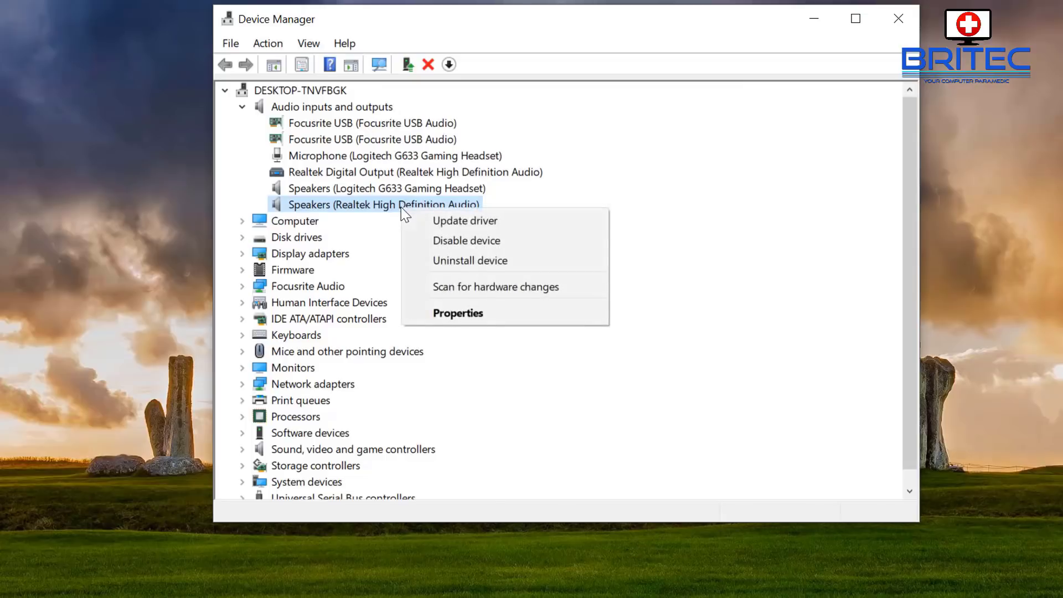
{"action": "left_click", "coordinate": [468, 311]}
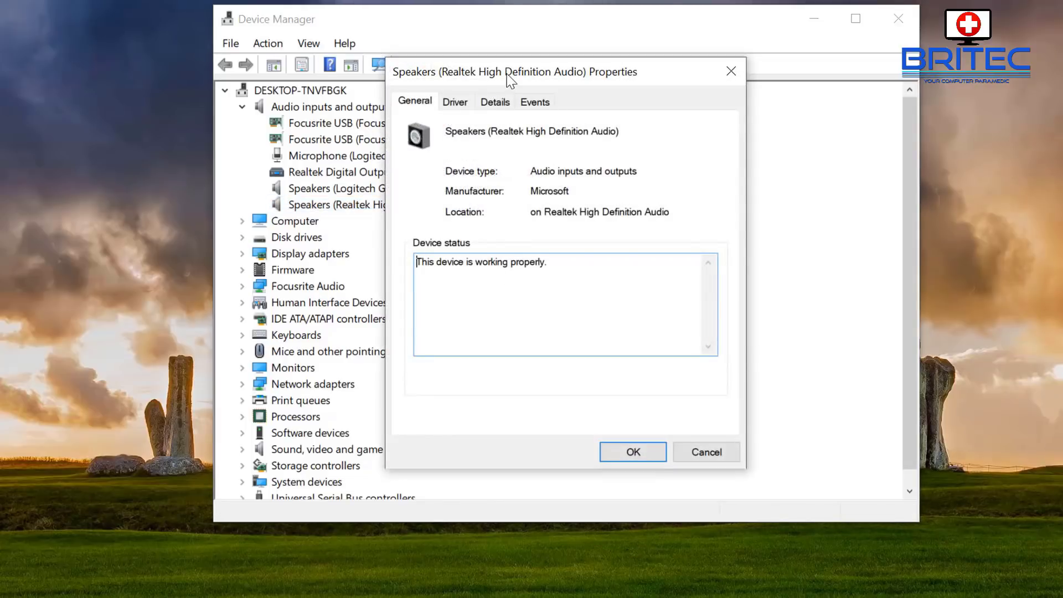
{"action": "left_click", "coordinate": [455, 102]}
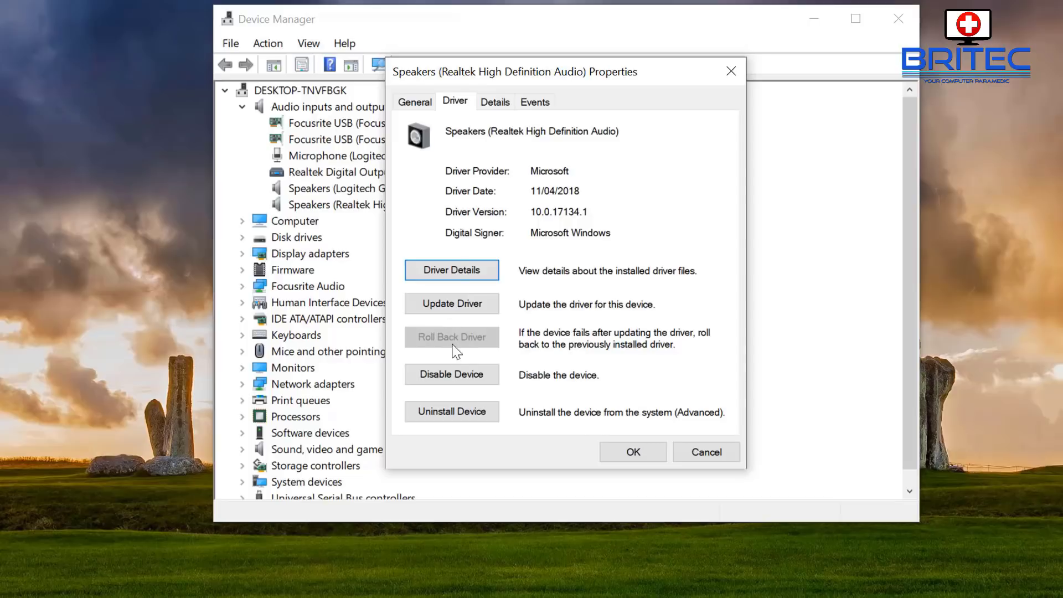
Try updating the speakers' driver manually with Generic software device from the compatible driver list, cancel it and close Device Manager
{"action": "left_click", "coordinate": [455, 310]}
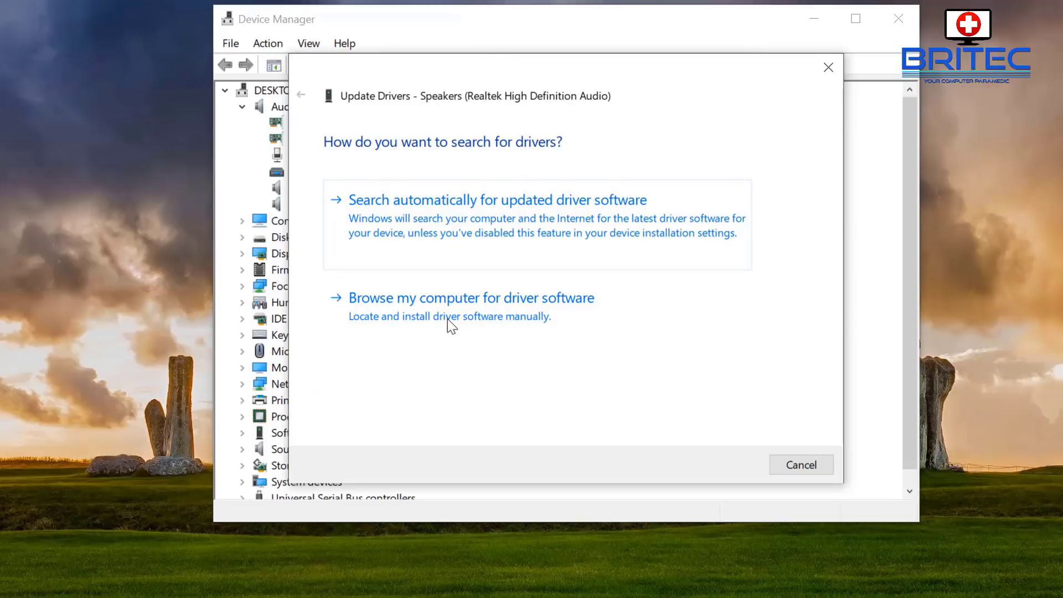
{"action": "left_click", "coordinate": [488, 316]}
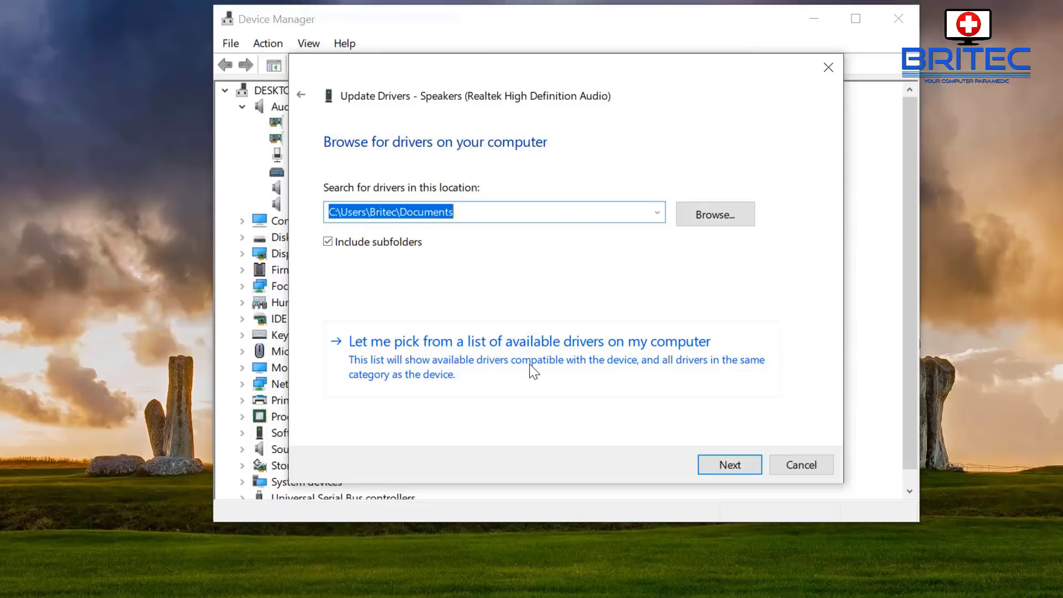
{"action": "left_click", "coordinate": [629, 353]}
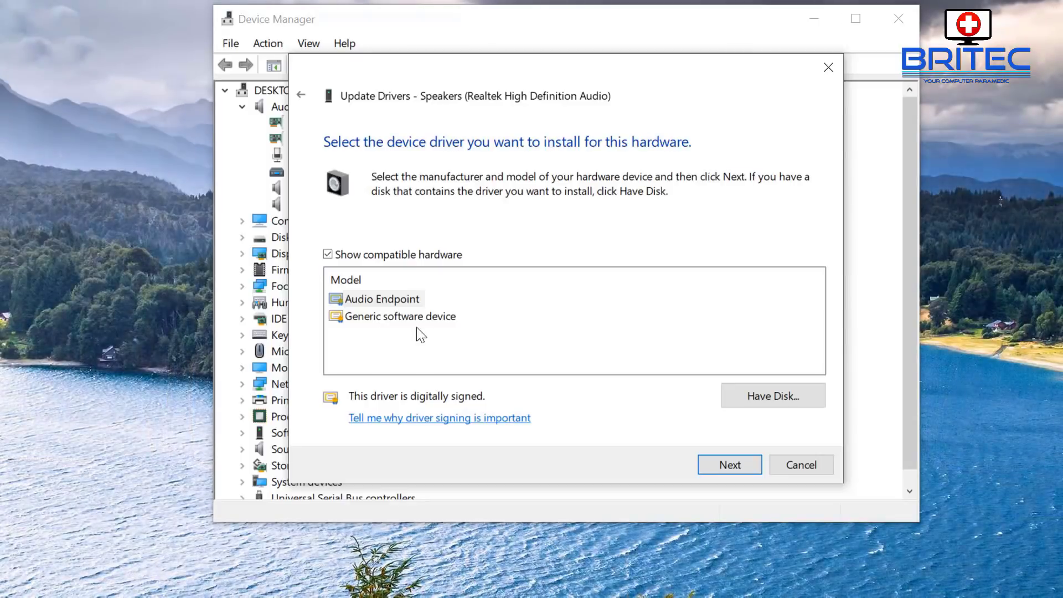
{"action": "left_click", "coordinate": [365, 319]}
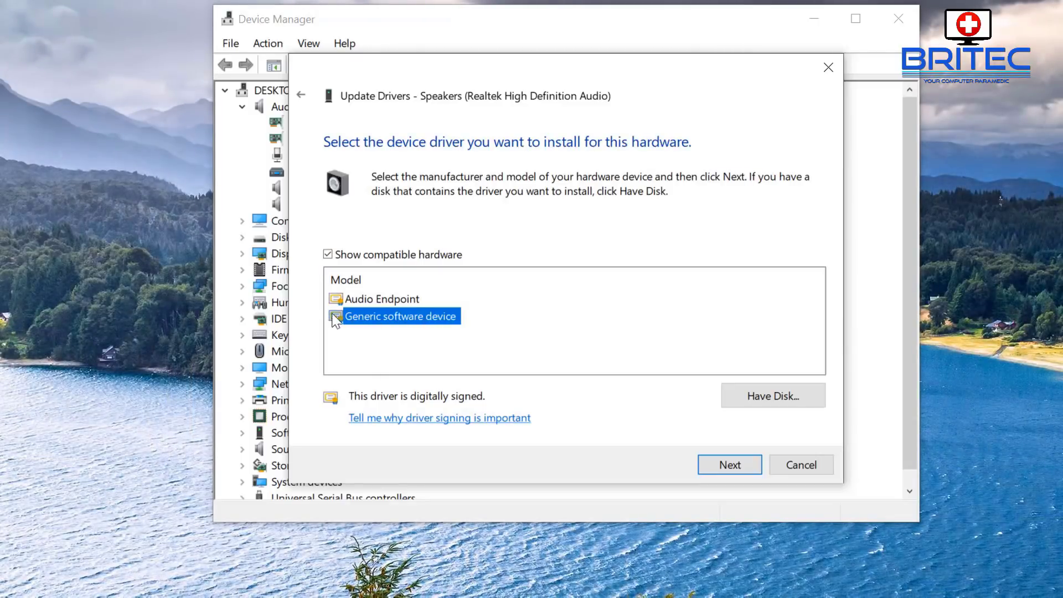
{"action": "left_click", "coordinate": [725, 472]}
{"action": "left_click", "coordinate": [808, 469]}
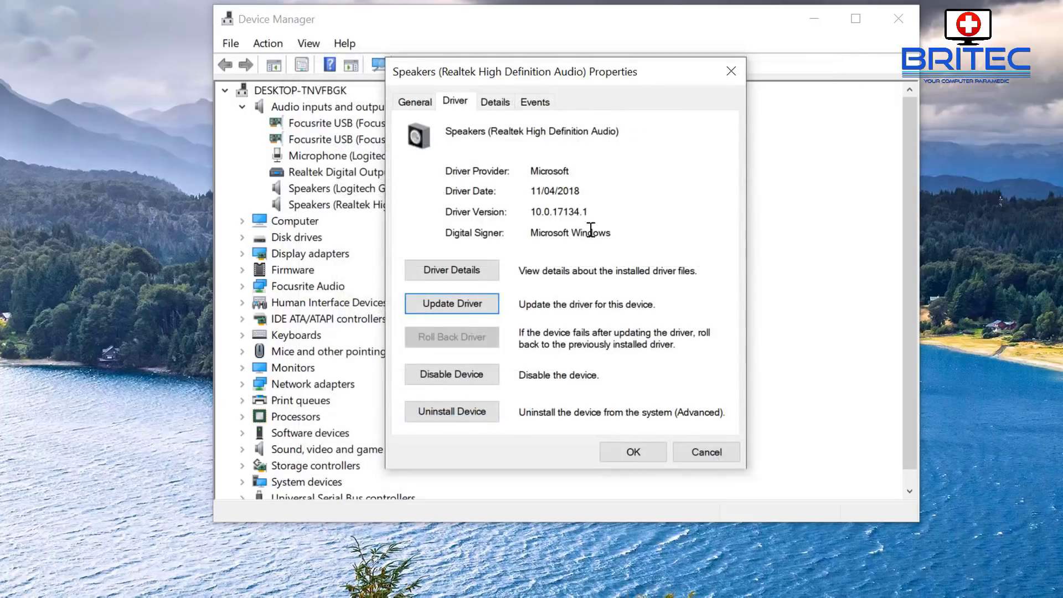
{"action": "left_click", "coordinate": [718, 457]}
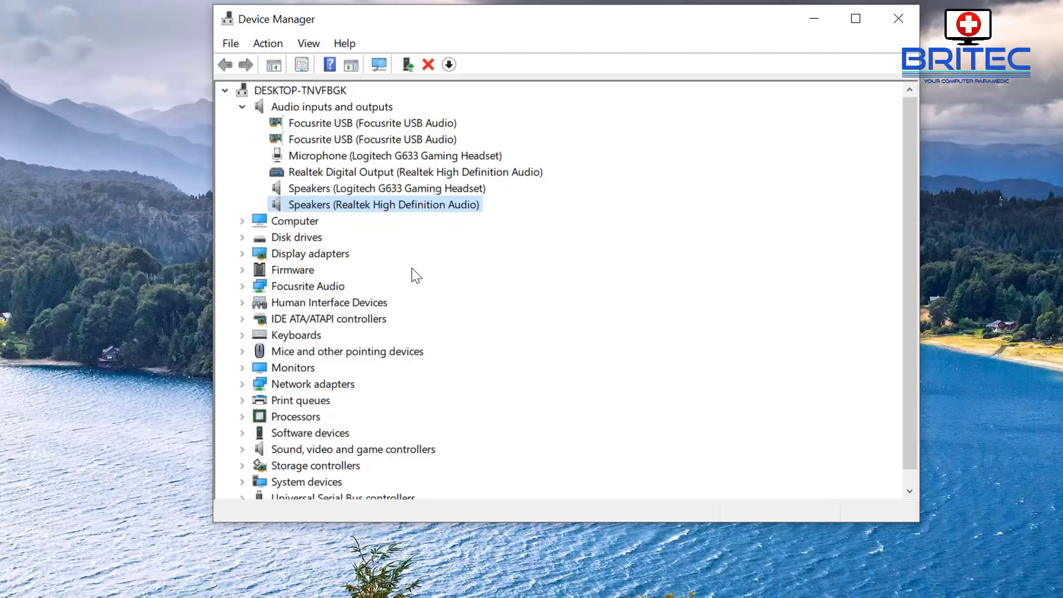
{"action": "left_click", "coordinate": [899, 29]}
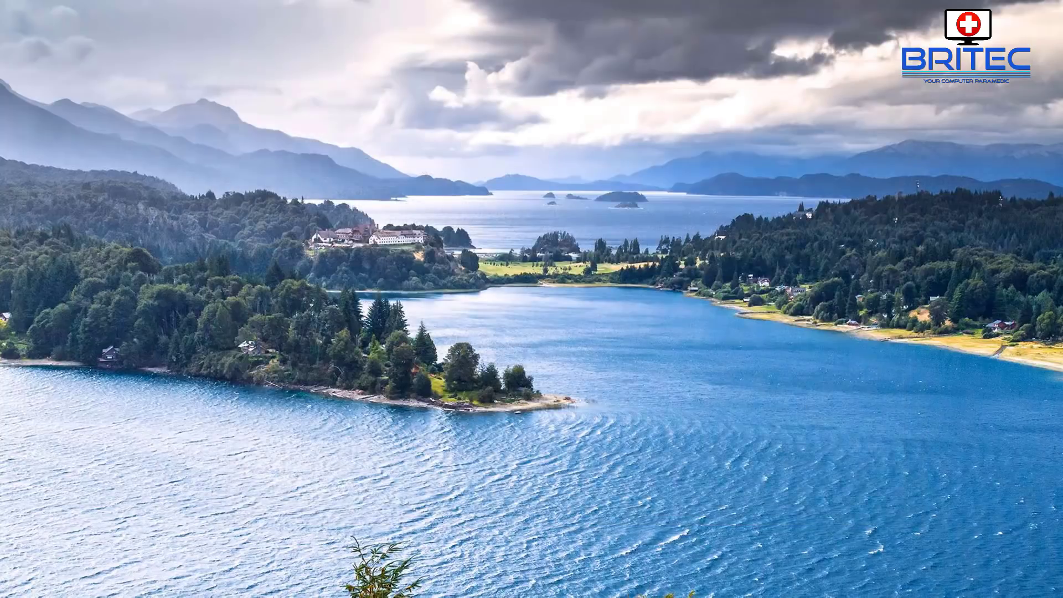
Find the Realtek High Definition Audio speakers among the Windows playback devices and open their properties
{"action": "right_click", "coordinate": [905, 580]}
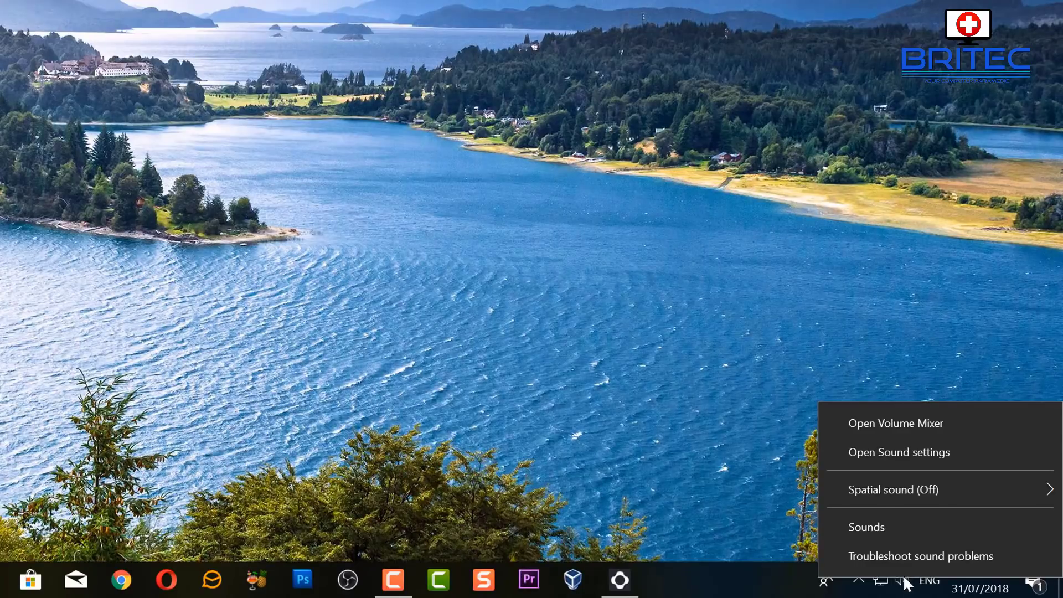
{"action": "left_click", "coordinate": [870, 530]}
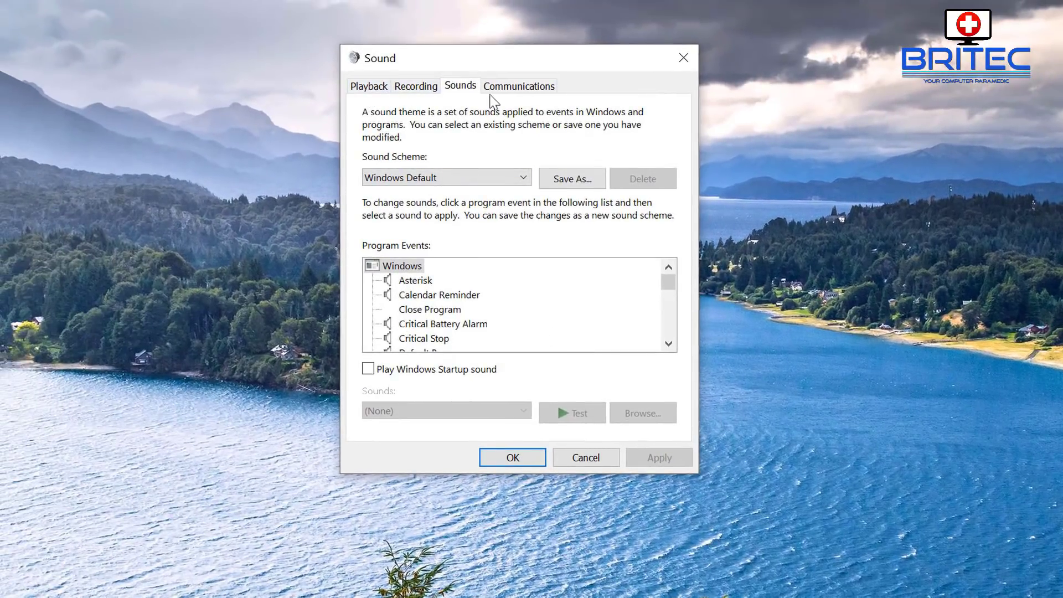
{"action": "left_click", "coordinate": [389, 88]}
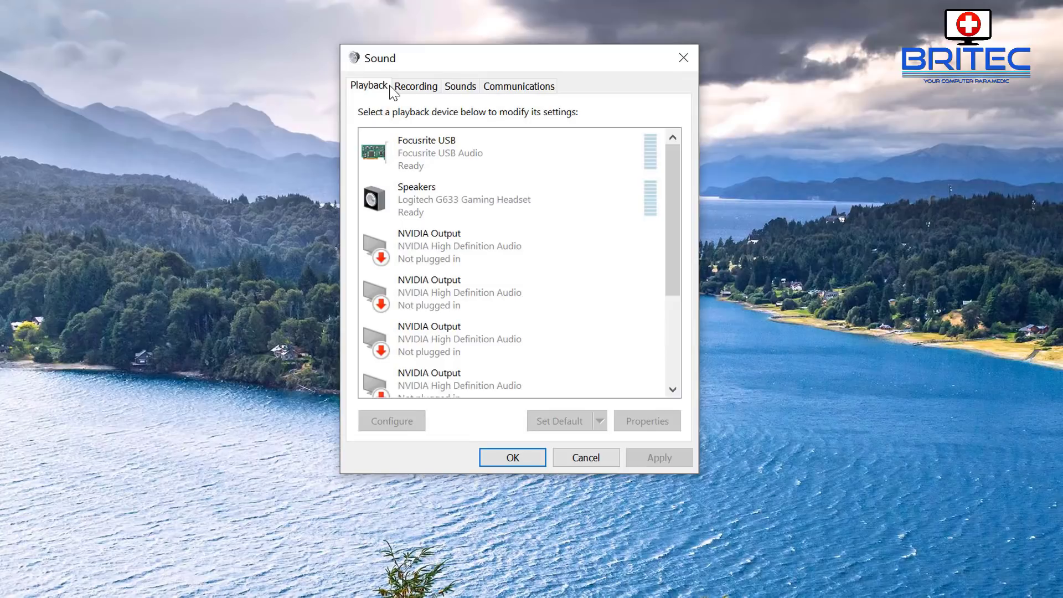
{"action": "scroll", "coordinate": [497, 328], "scroll_direction": "down", "scroll_amount": 1}
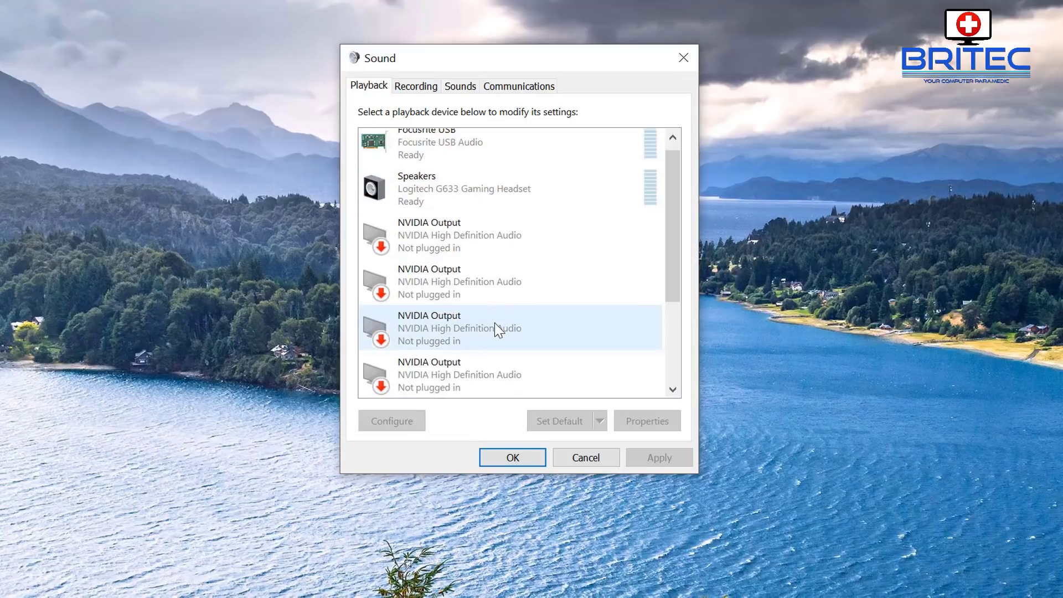
{"action": "scroll", "coordinate": [494, 335], "scroll_direction": "down", "scroll_amount": 5}
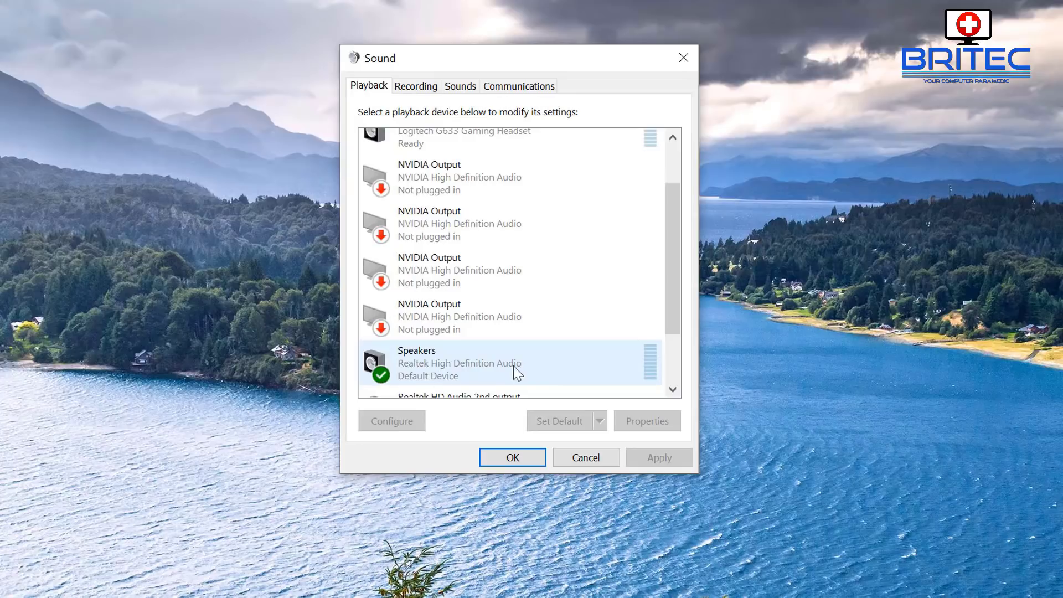
{"action": "left_click", "coordinate": [491, 366]}
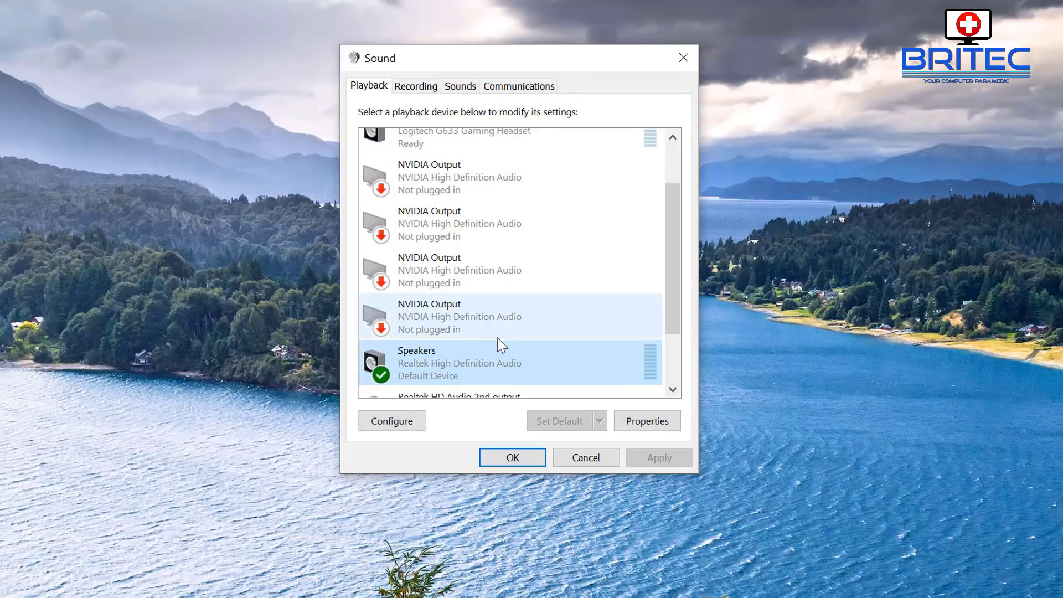
{"action": "double_click", "coordinate": [509, 368]}
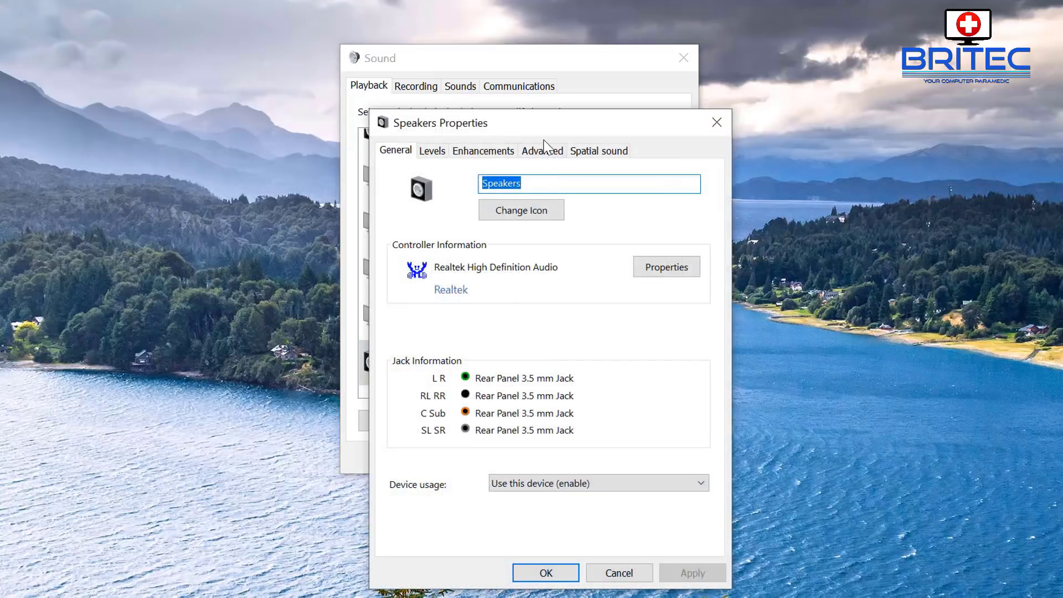
Review the speakers' spatial sound, default format and enhancement settings, and close the sound settings without changes
{"action": "left_click_drag", "start_coordinate": [546, 130], "coordinate": [515, 63]}
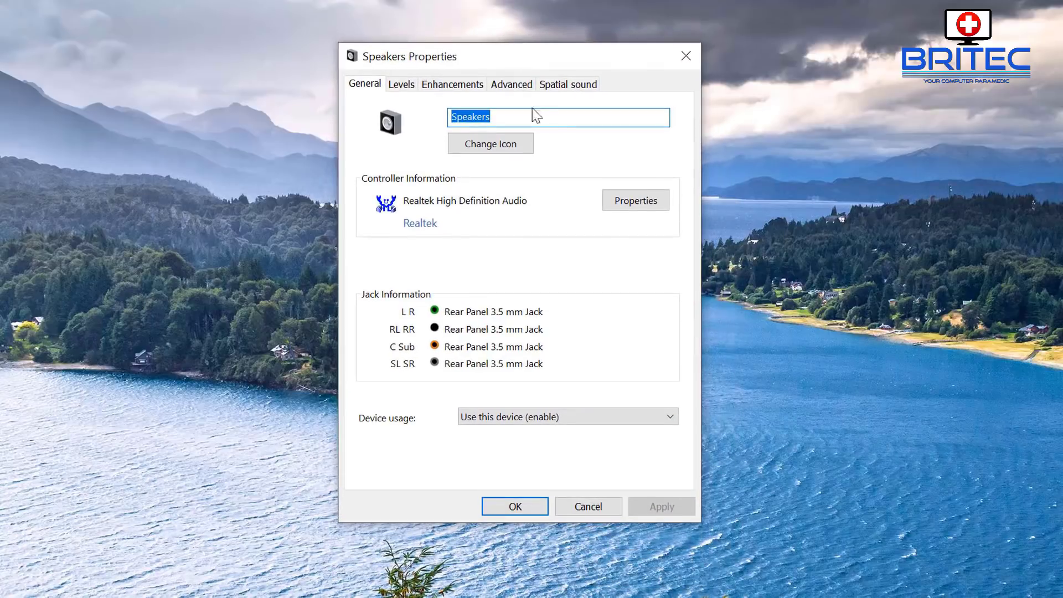
{"action": "left_click", "coordinate": [560, 89]}
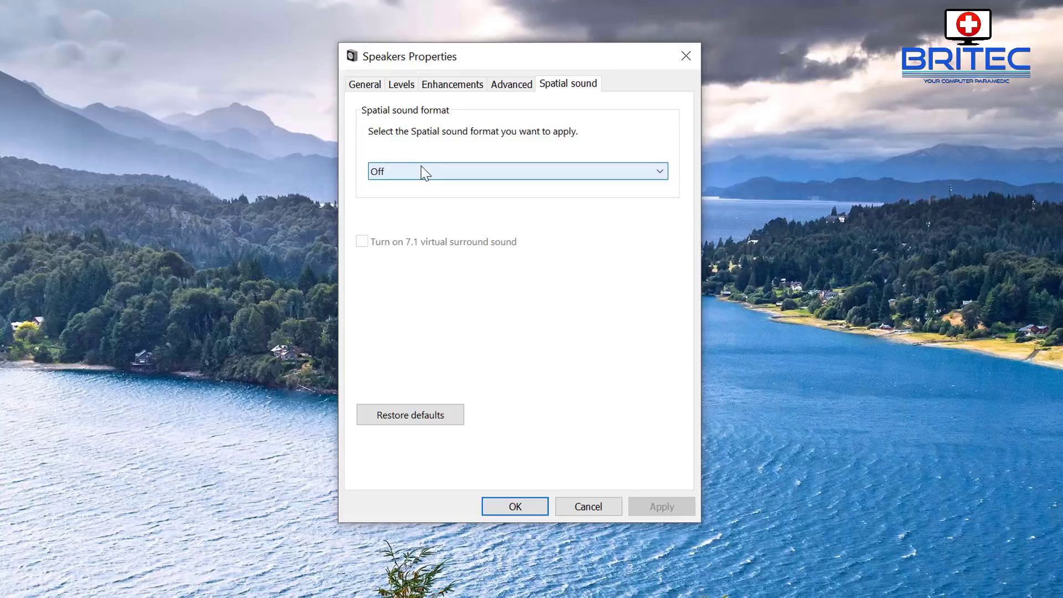
{"action": "left_click", "coordinate": [505, 86]}
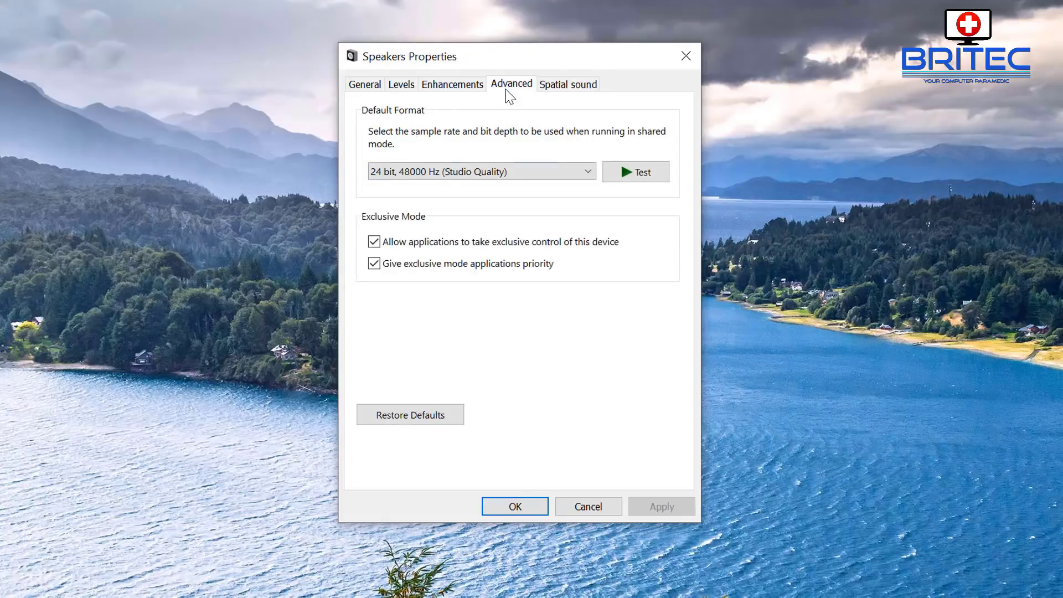
{"action": "left_click", "coordinate": [453, 89]}
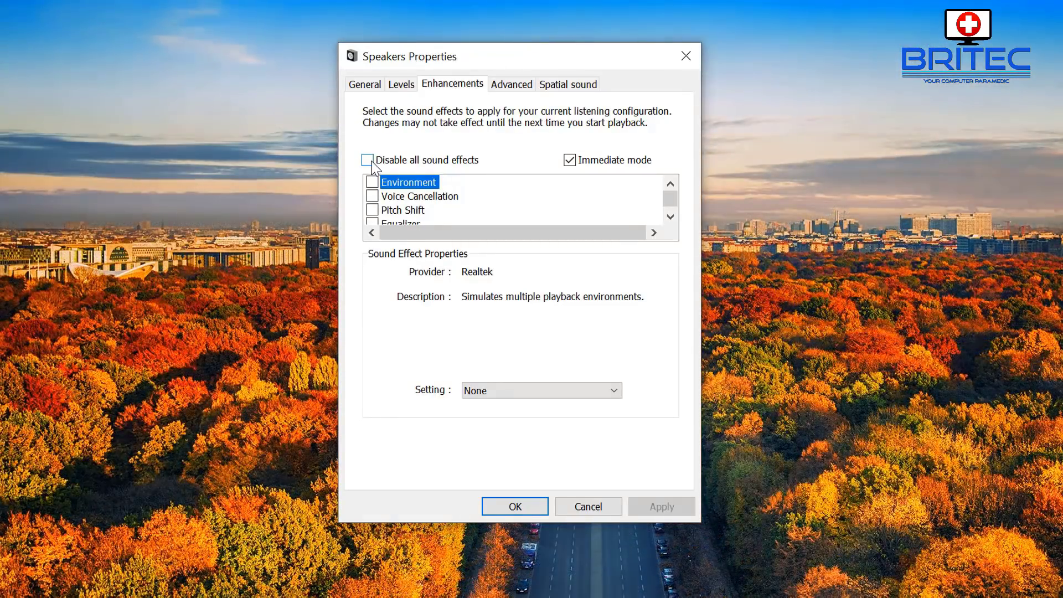
{"action": "left_click", "coordinate": [588, 506]}
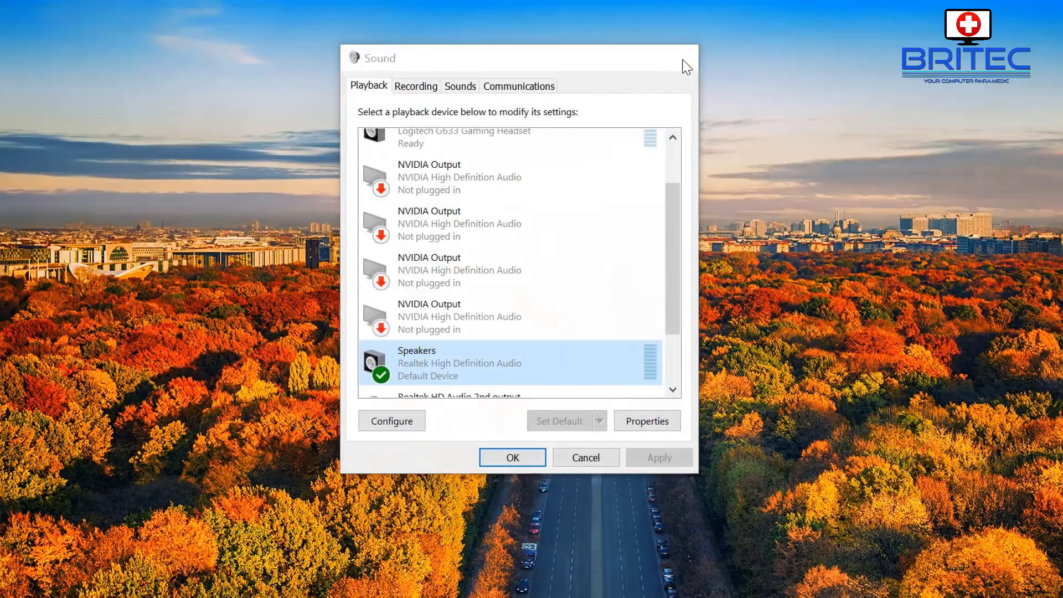
{"action": "left_click", "coordinate": [683, 58]}
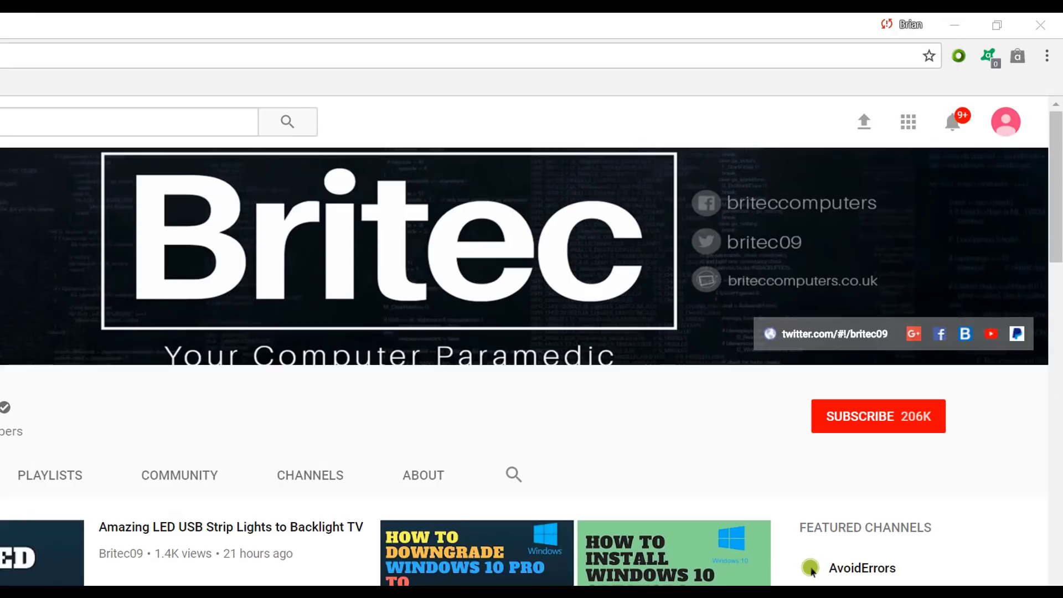
Switch to the Britec channel page on YouTube and subscribe to it
{"action": "left_click", "coordinate": [890, 428]}
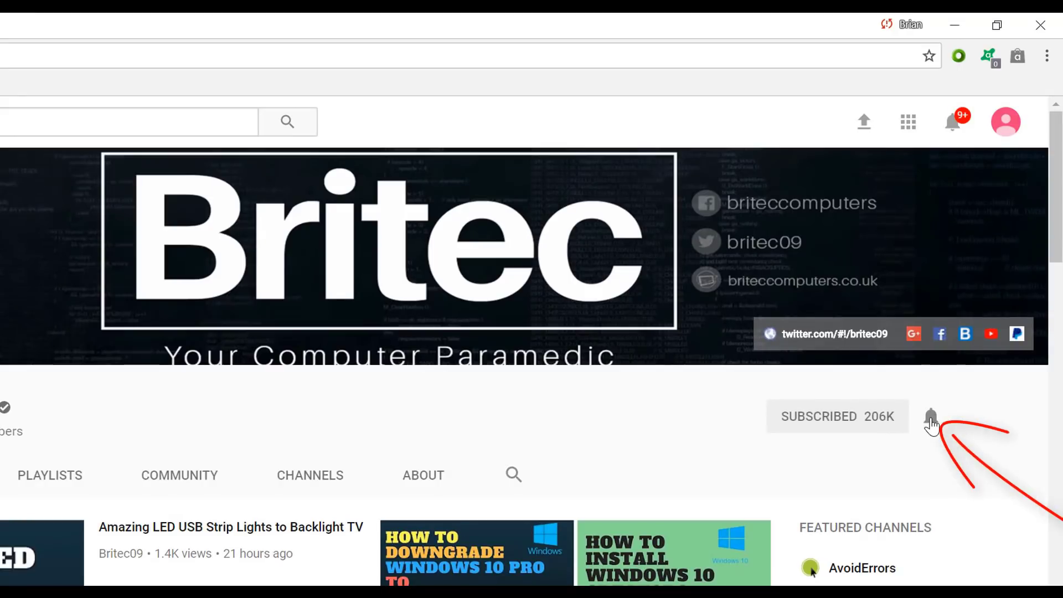